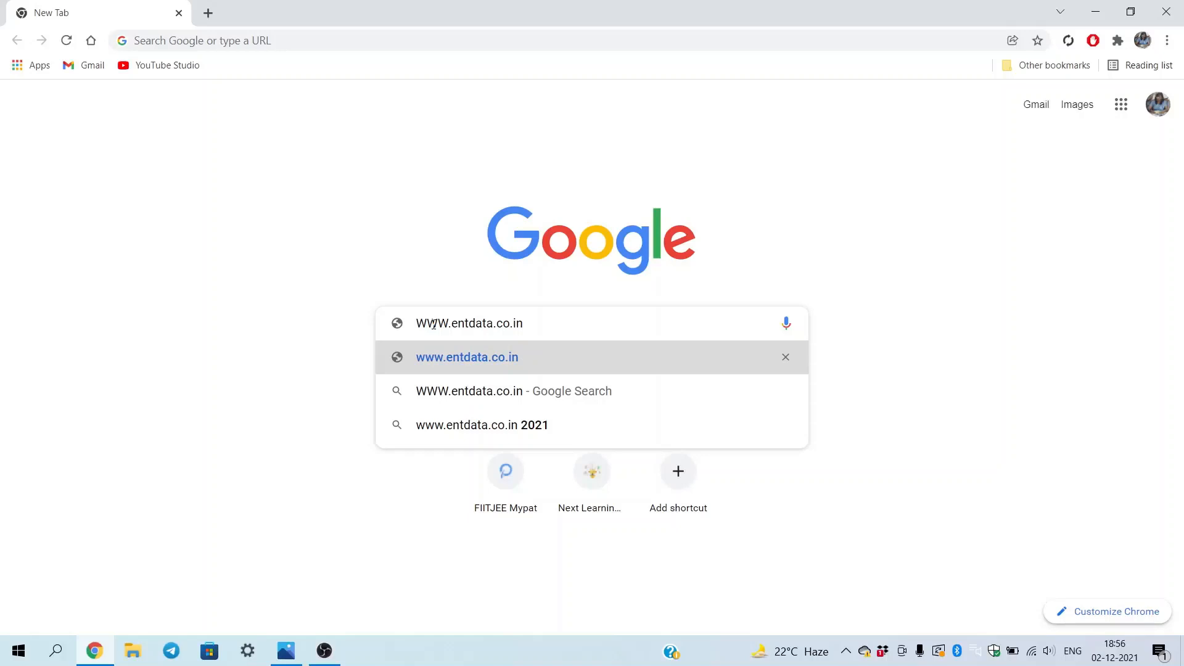
Load entdata.co.in and open the State Level NTSE 2021-22 online application
{"action": "key", "text": "Return"}
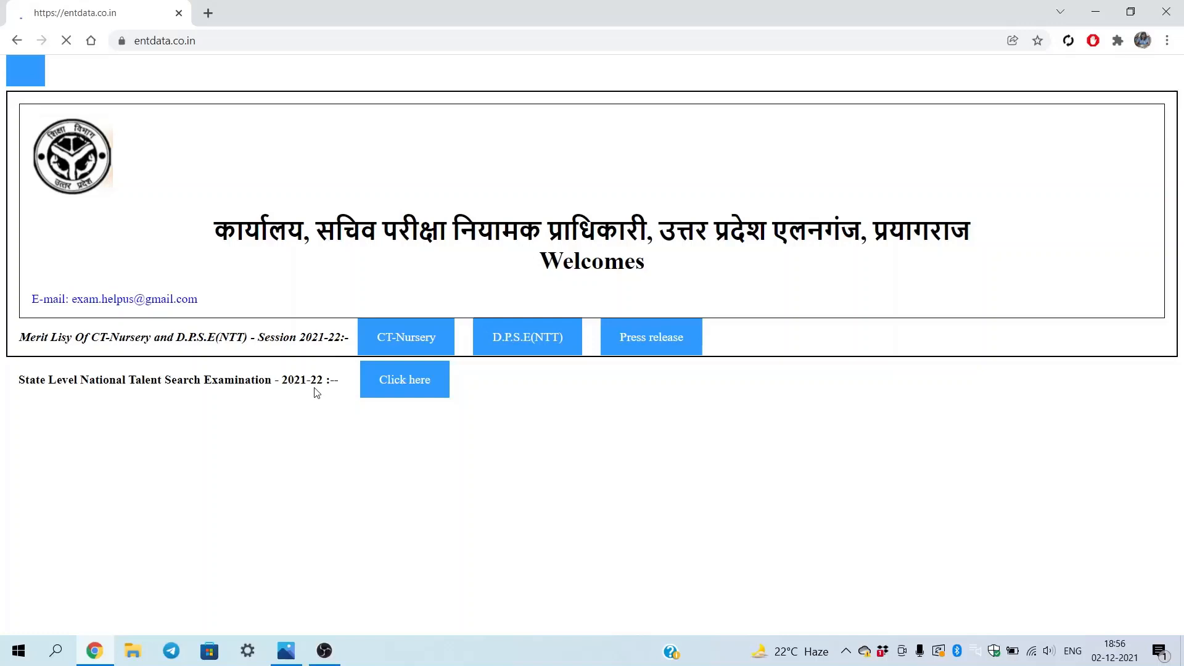
{"action": "left_click", "coordinate": [410, 393]}
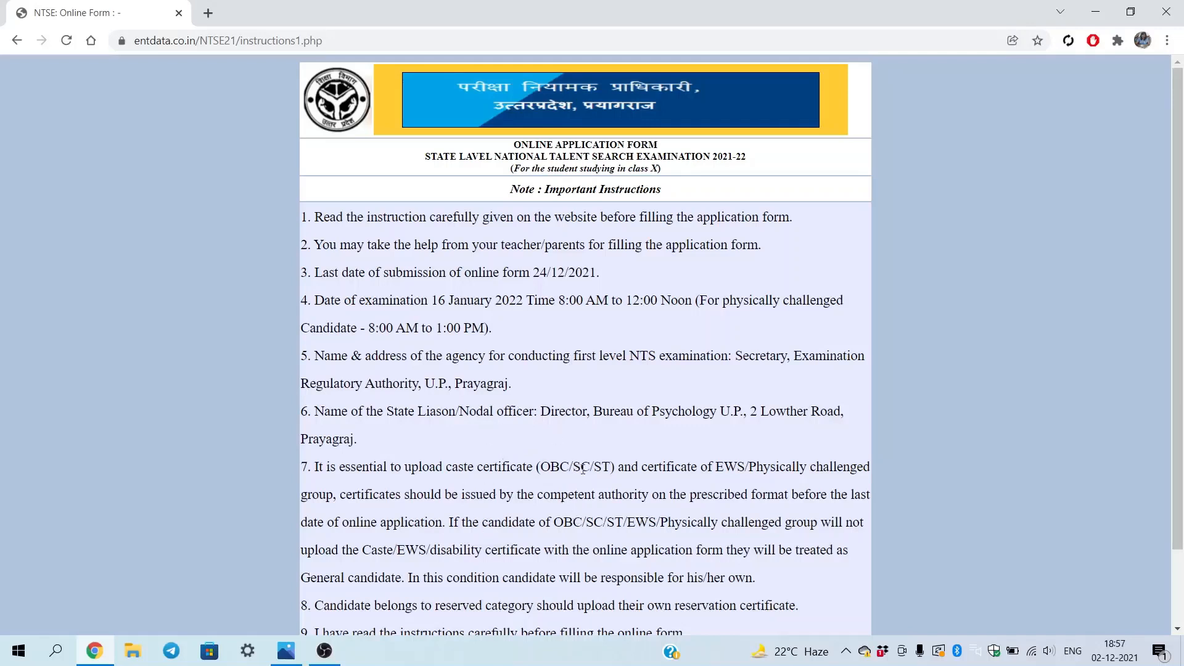
Accept the important instructions with I AGREE and continue to the next page
{"action": "scroll", "coordinate": [586, 472], "scroll_direction": "down", "scroll_amount": 2}
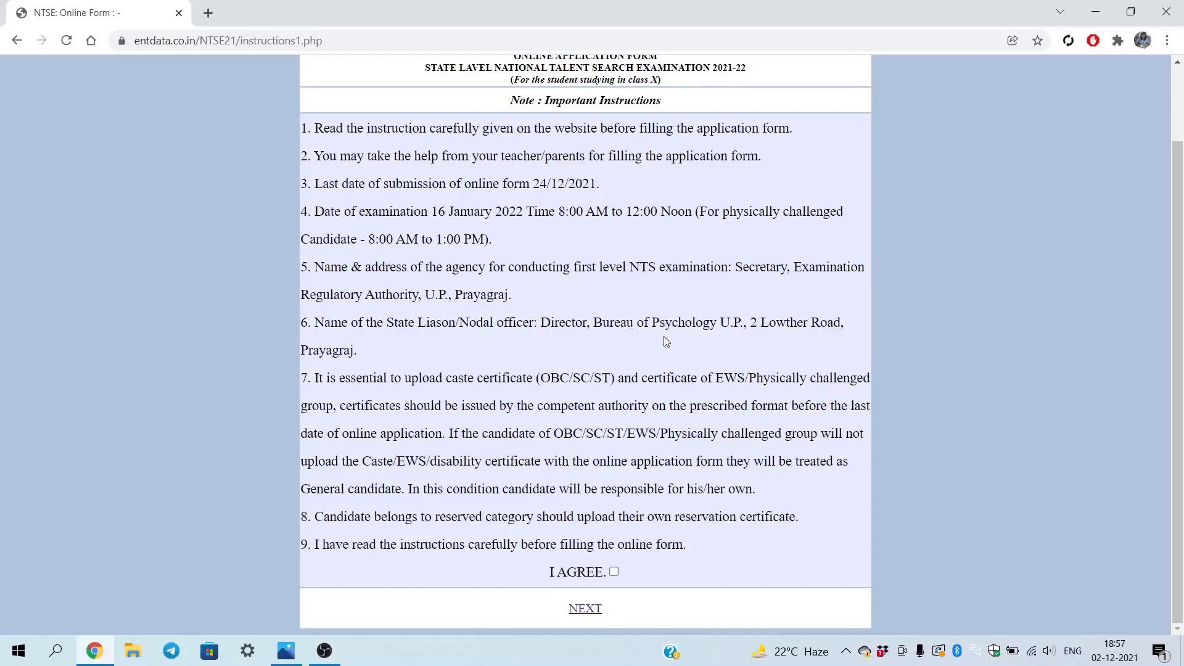
{"action": "left_click", "coordinate": [614, 572]}
{"action": "left_click", "coordinate": [584, 611]}
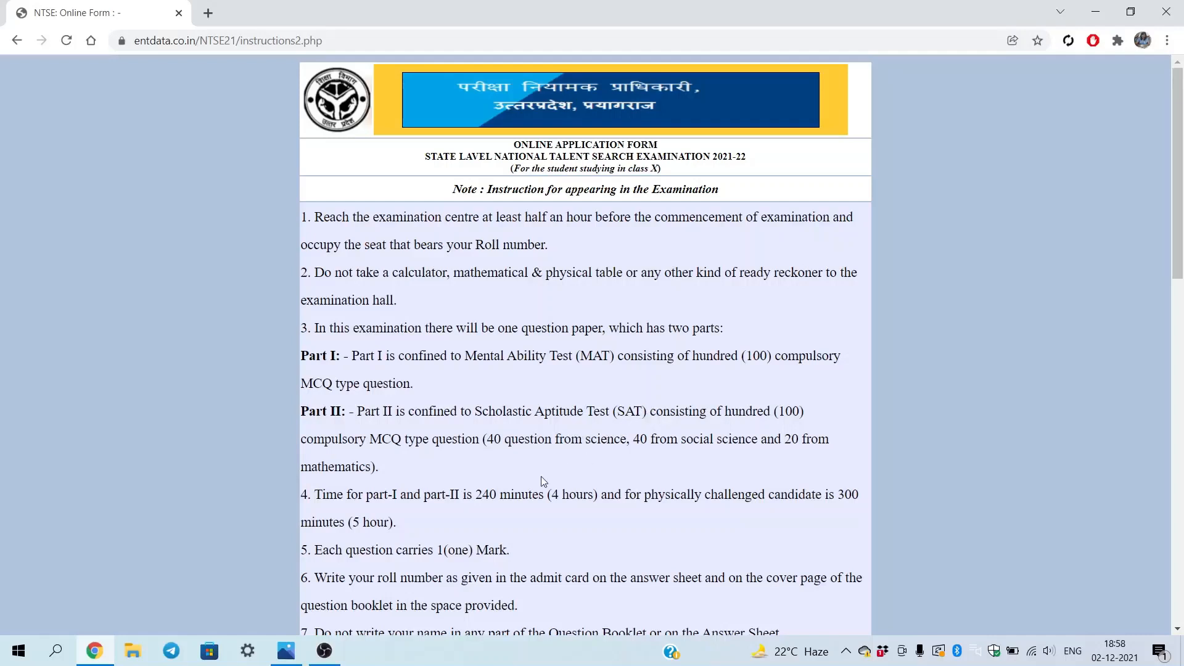
Tick I AGREE at the bottom of the examination instructions page
{"action": "scroll", "coordinate": [542, 477], "scroll_direction": "down", "scroll_amount": 8}
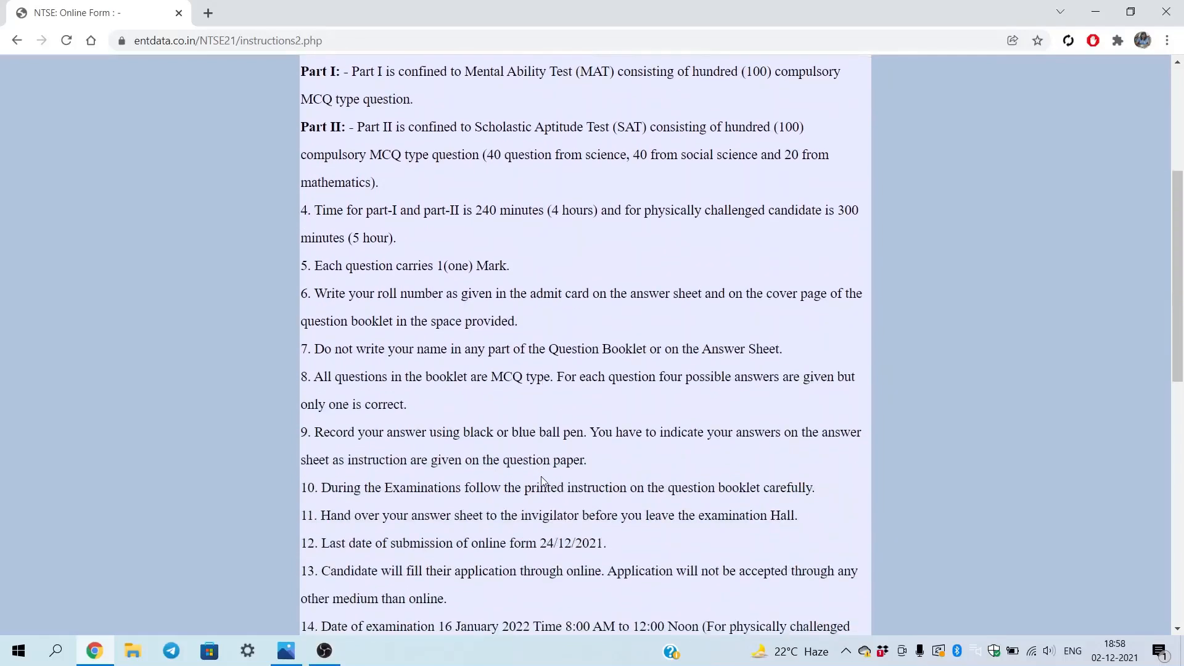
{"action": "scroll", "coordinate": [543, 480], "scroll_direction": "down", "scroll_amount": 7}
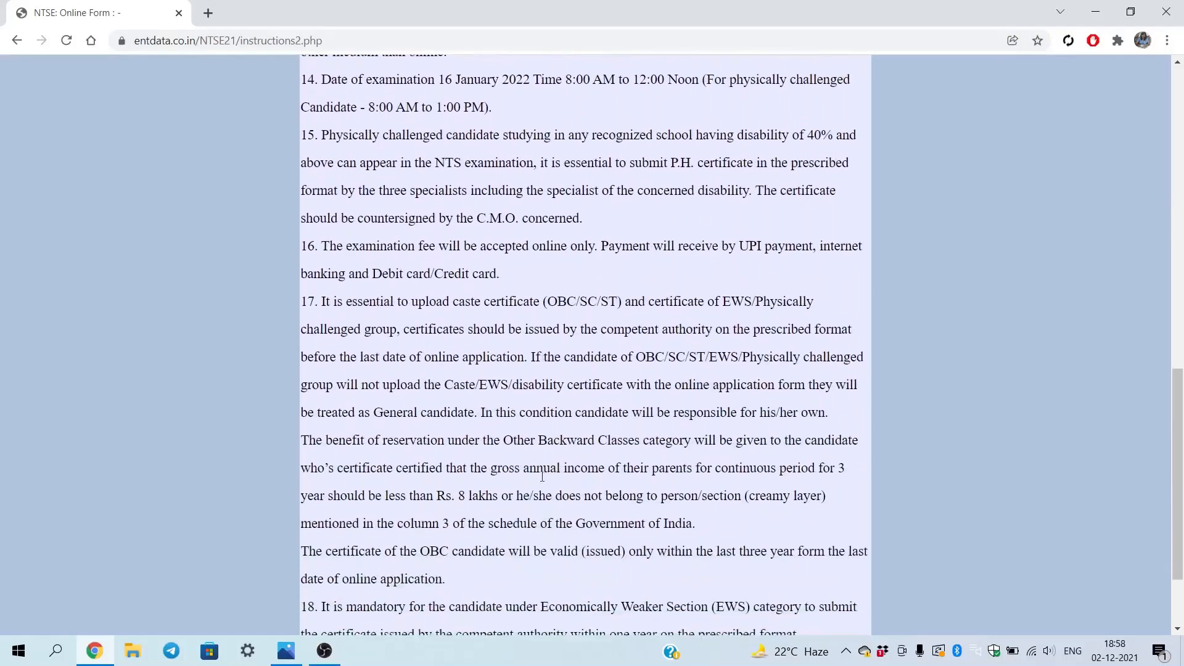
{"action": "scroll", "coordinate": [542, 482], "scroll_direction": "down", "scroll_amount": 1}
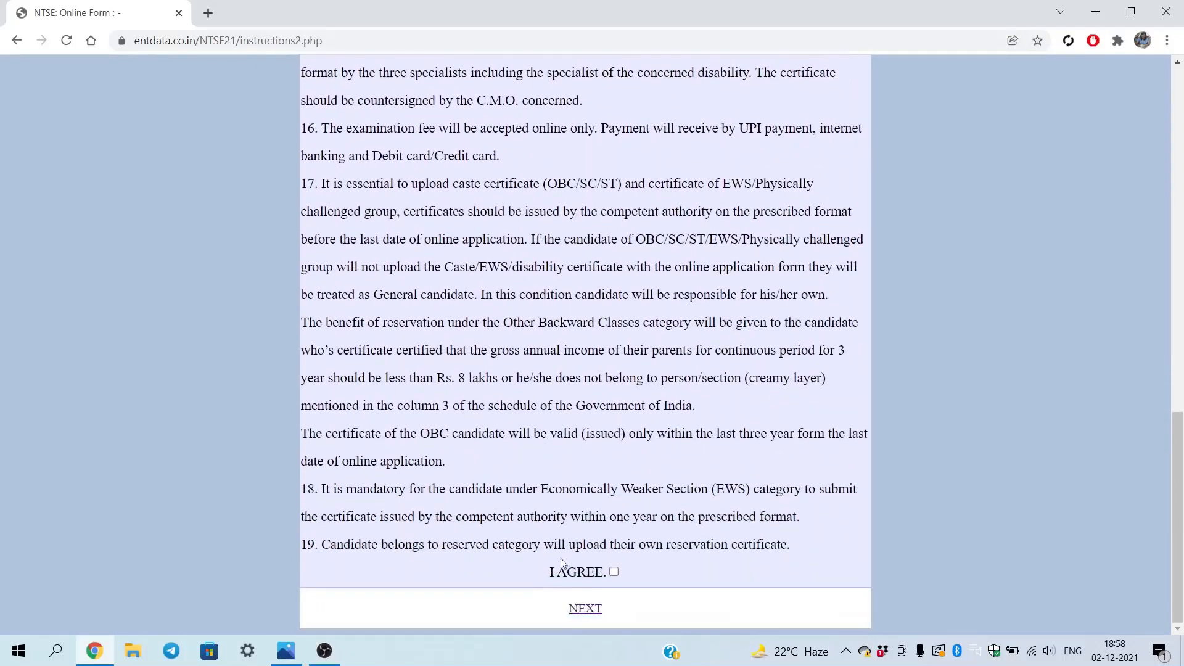
{"action": "left_click", "coordinate": [615, 571]}
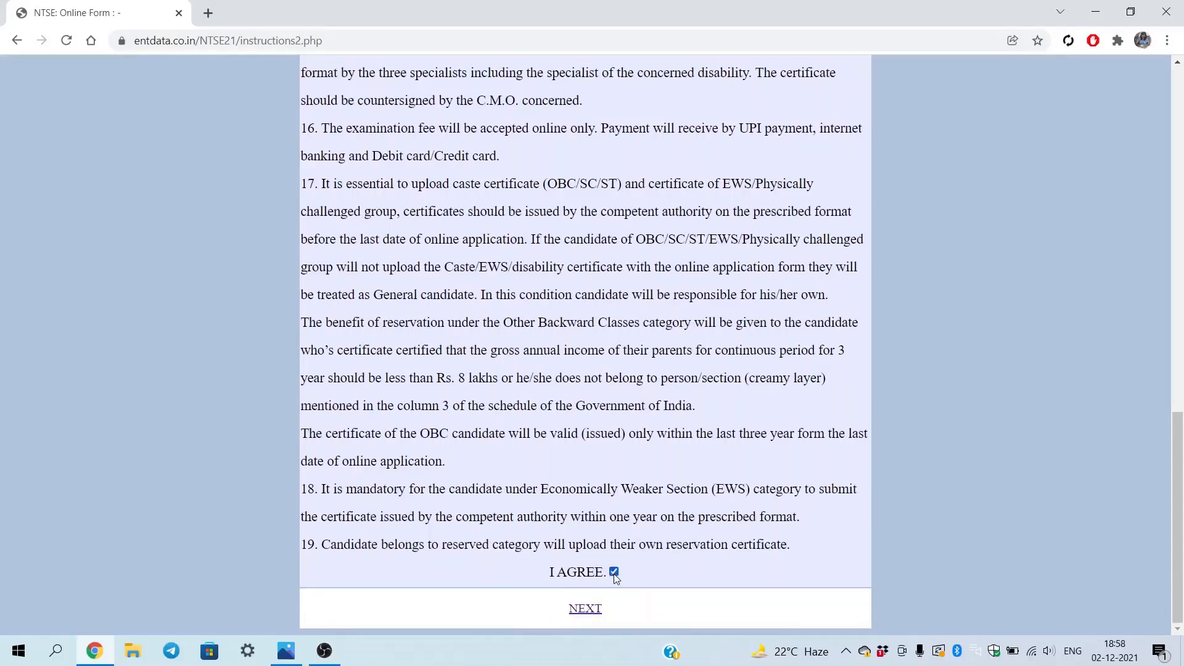
Continue to the Online Application steps and open the Step 1 Registration form
{"action": "left_click", "coordinate": [591, 608]}
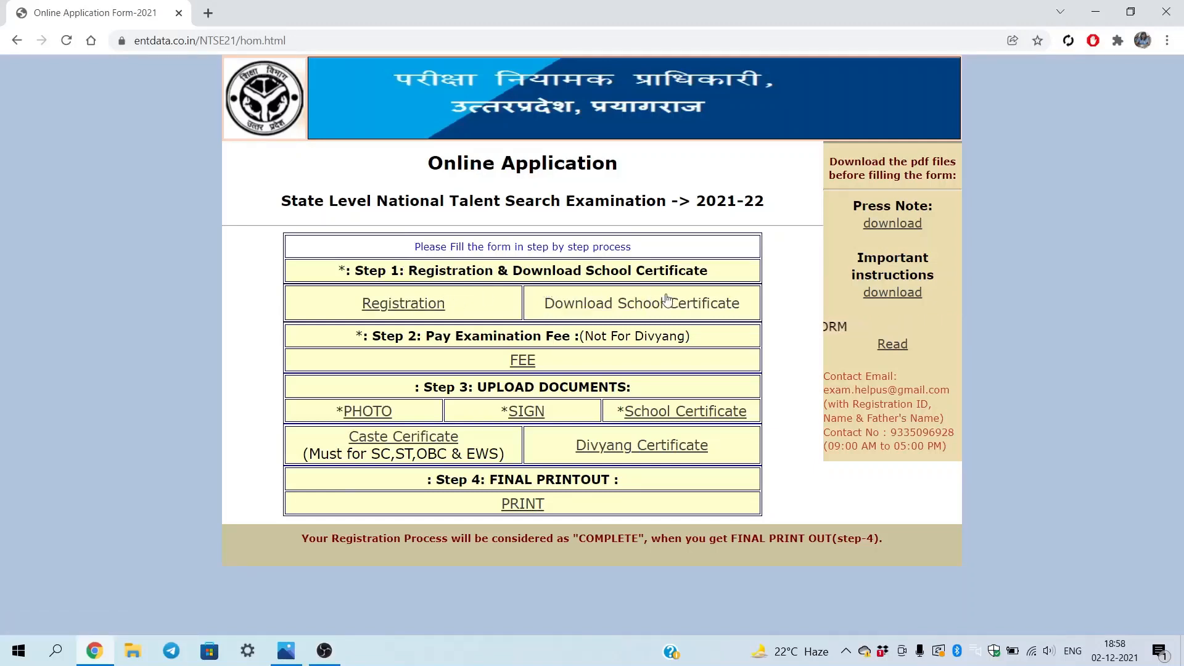
{"action": "left_click", "coordinate": [410, 316]}
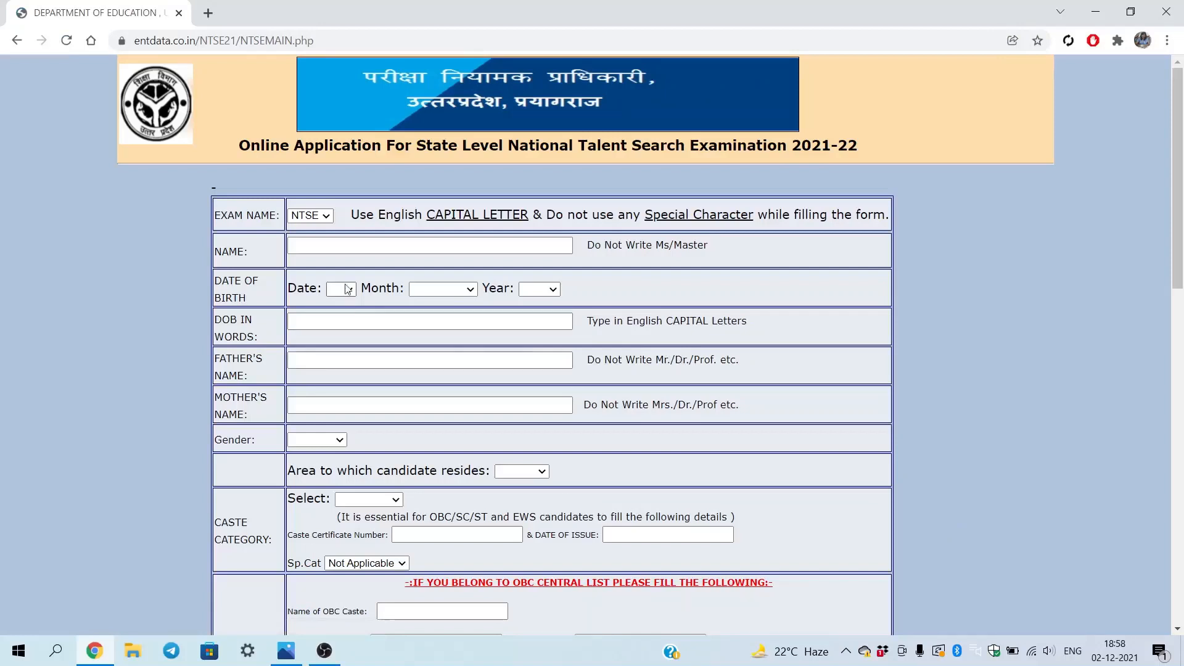
{"action": "left_click", "coordinate": [334, 247]}
Enter the candidate's full name in the NAME field, correcting a typo
{"action": "left_click", "coordinate": [328, 243]}
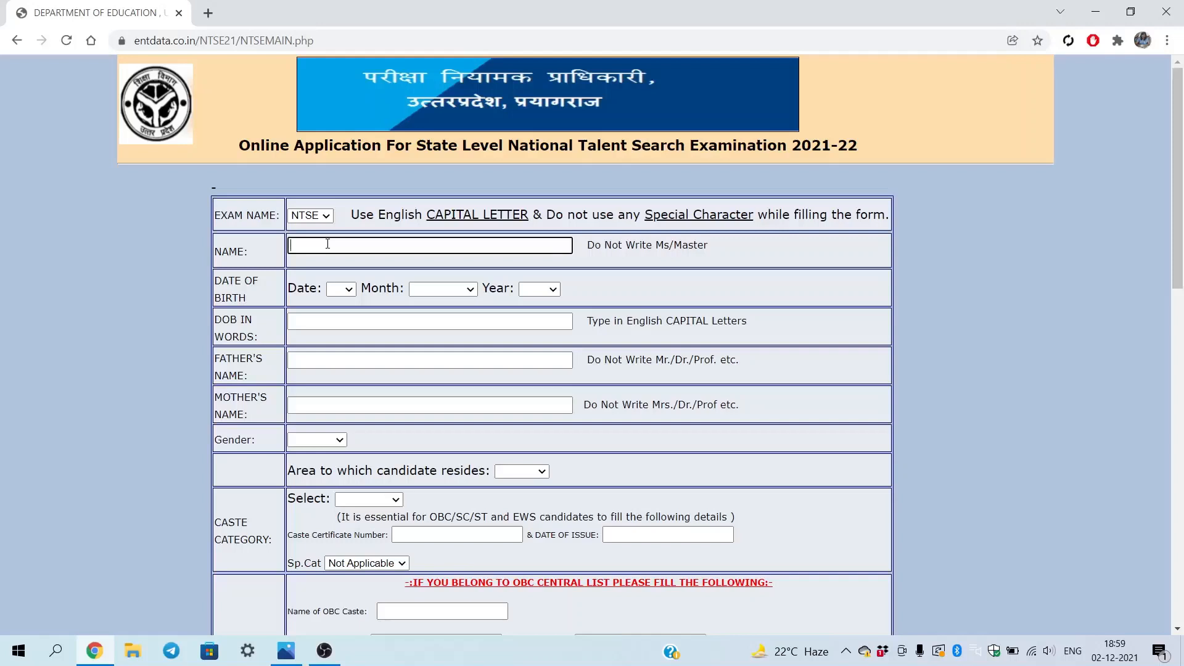
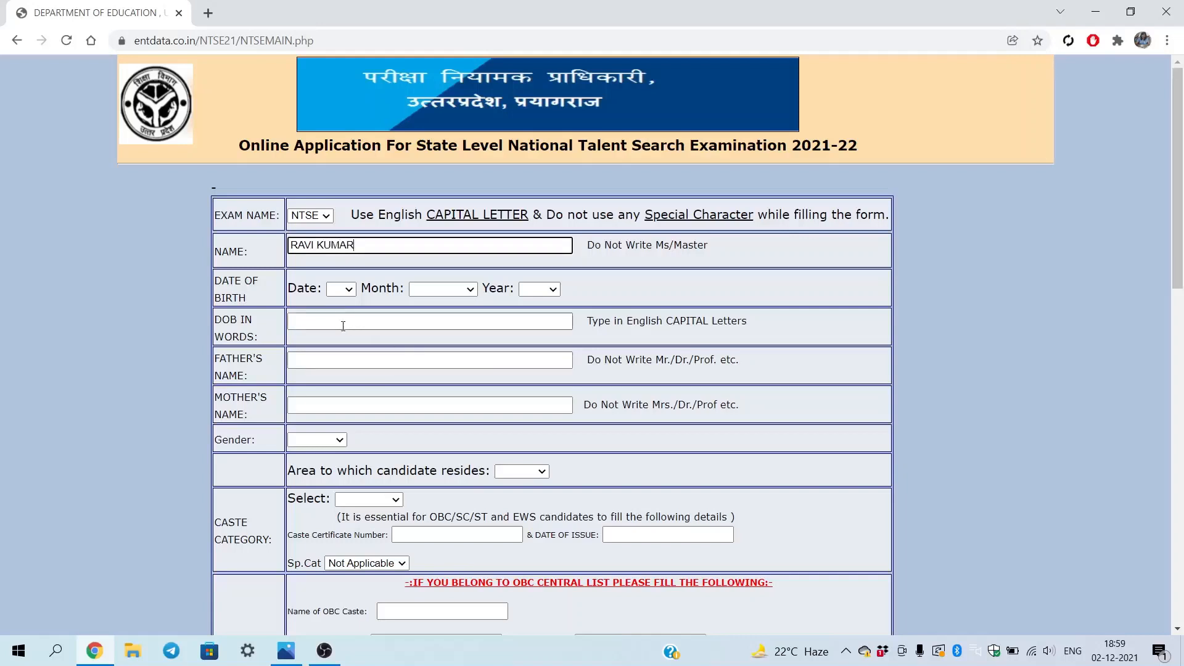
Set the date of birth dropdowns to 07 / February / 2008
{"action": "left_click", "coordinate": [340, 289]}
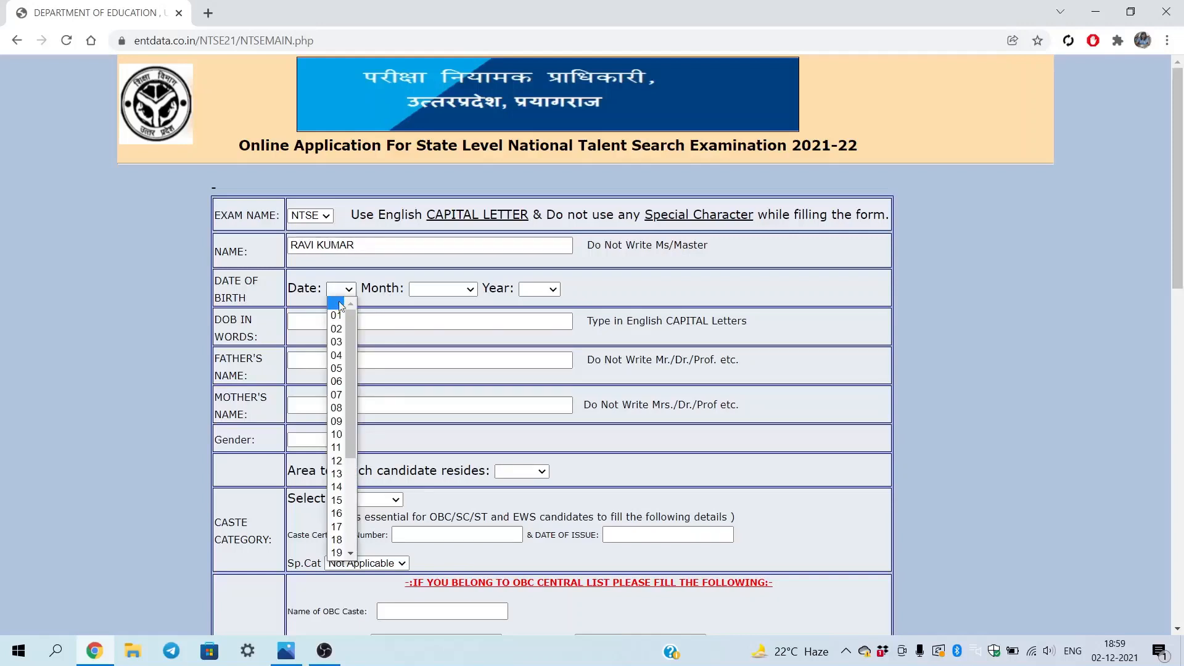
{"action": "left_click", "coordinate": [336, 395]}
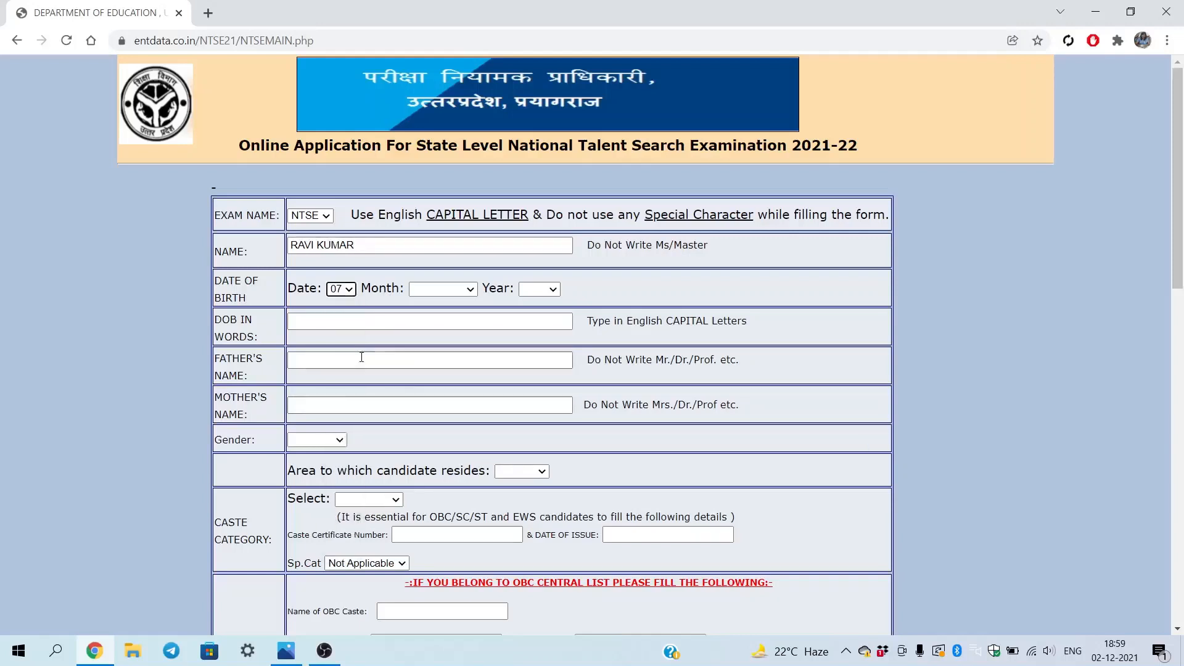
{"action": "left_click", "coordinate": [473, 294]}
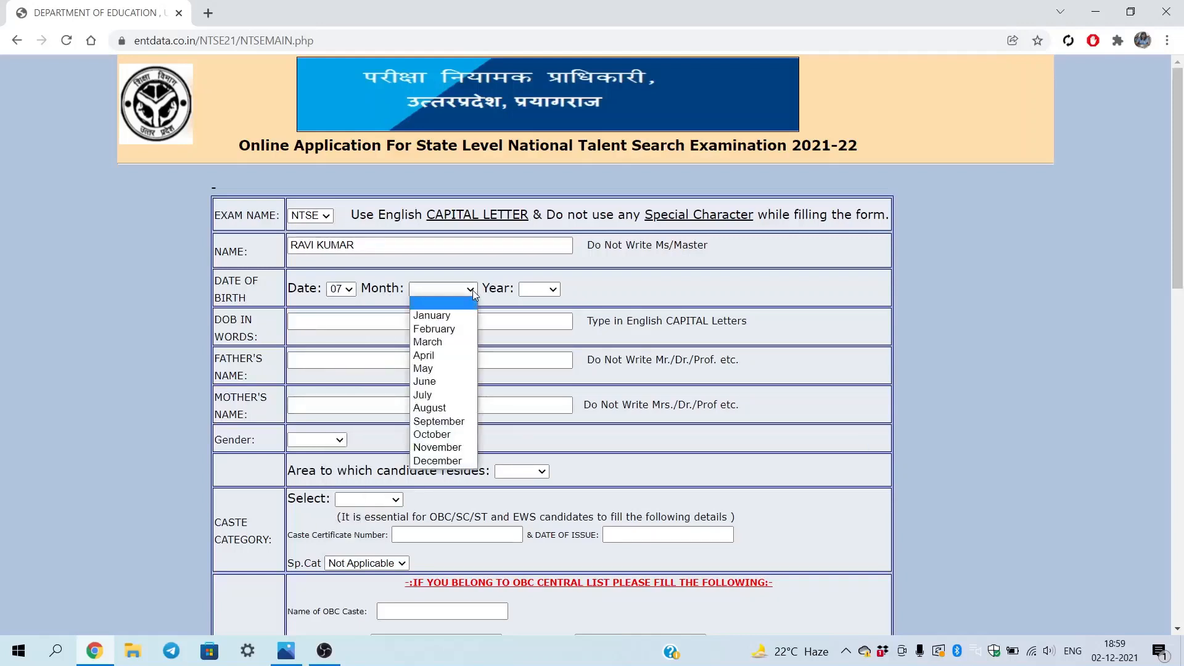
{"action": "left_click", "coordinate": [457, 332]}
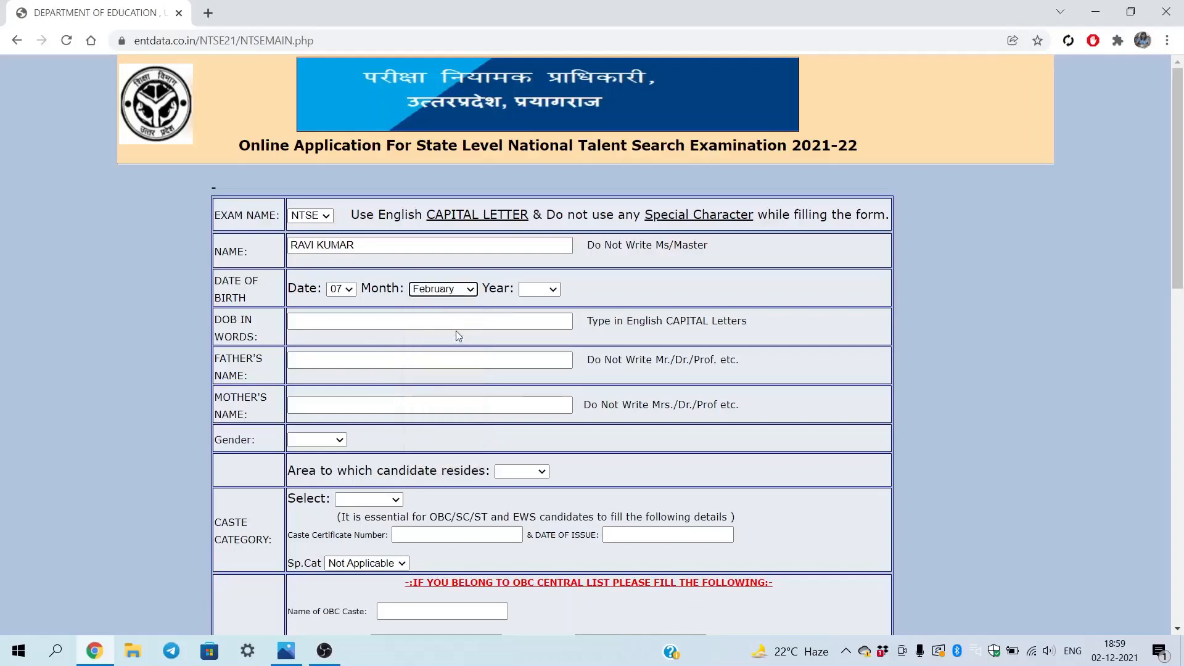
{"action": "left_click", "coordinate": [553, 289]}
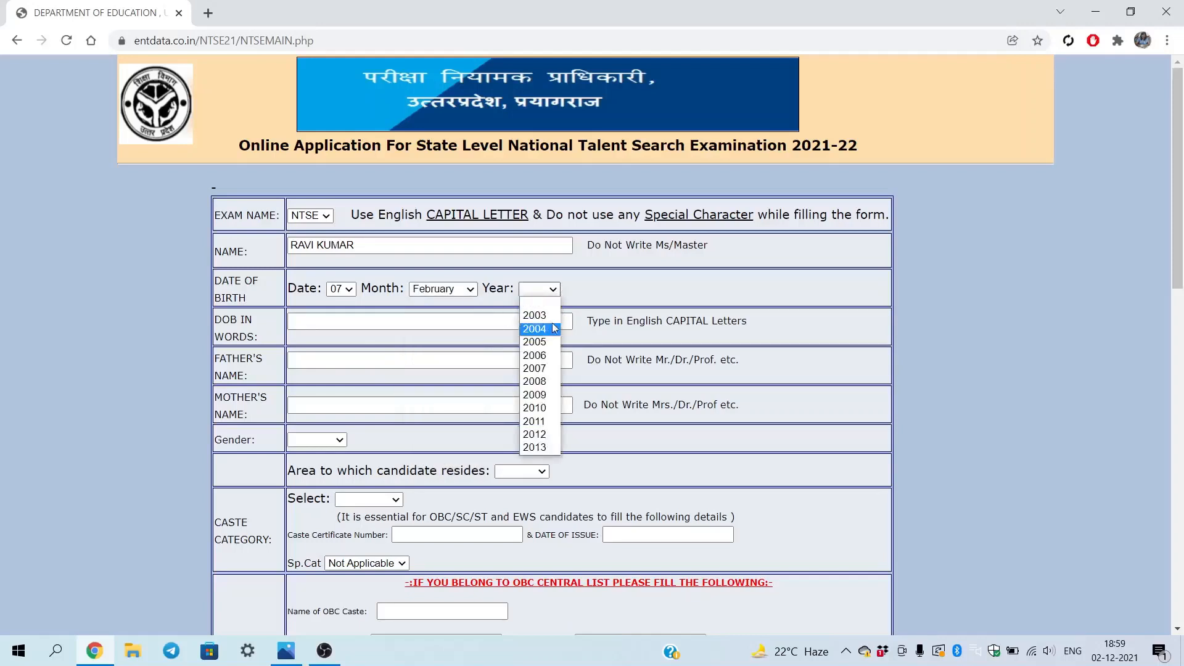
{"action": "left_click", "coordinate": [542, 386]}
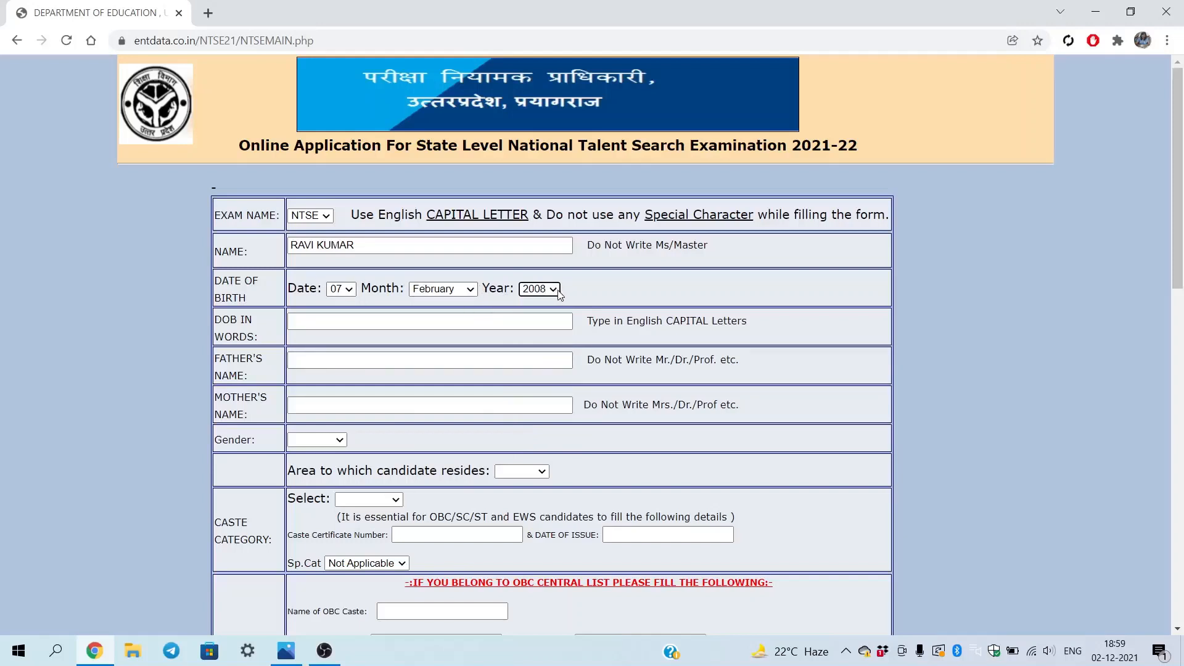
{"action": "left_click", "coordinate": [302, 327]}
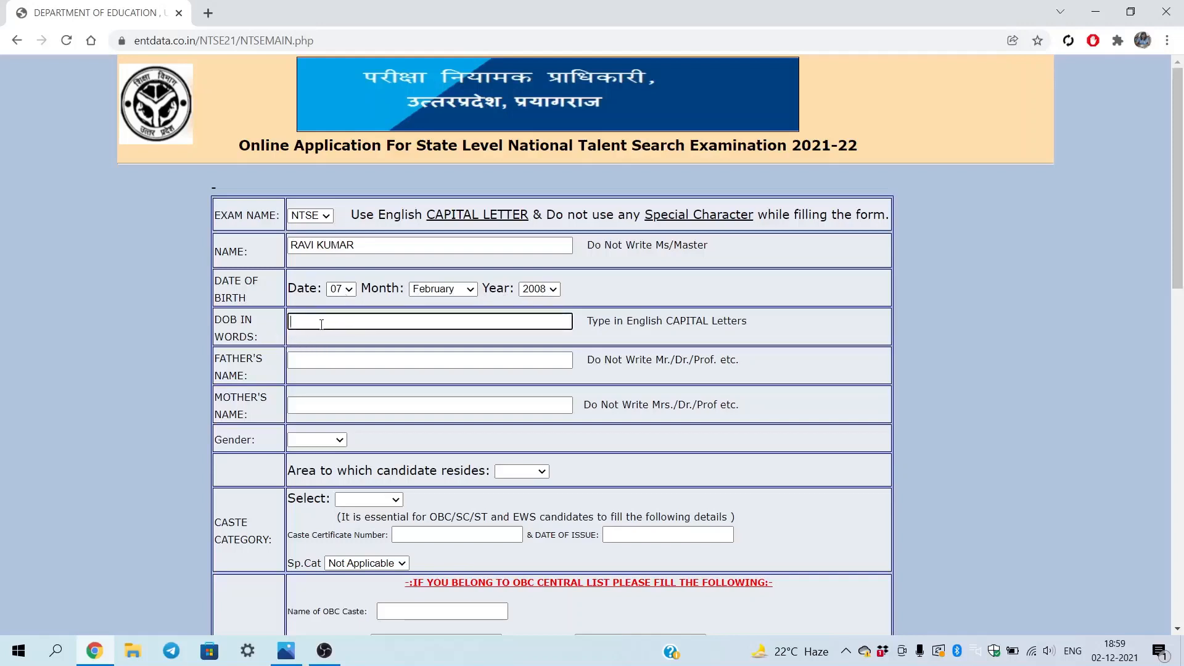
{"action": "type", "text": "SE"}
{"action": "type", "text": "VEN"}
{"action": "type", "text": " JULY"}
{"action": "key", "text": "BackSpace"}
{"action": "key", "text": "BackSpace"}
{"action": "key", "text": "BackSpace"}
{"action": "key", "text": "BackSpace"}
{"action": "type", "text": "FEBRUARY"}
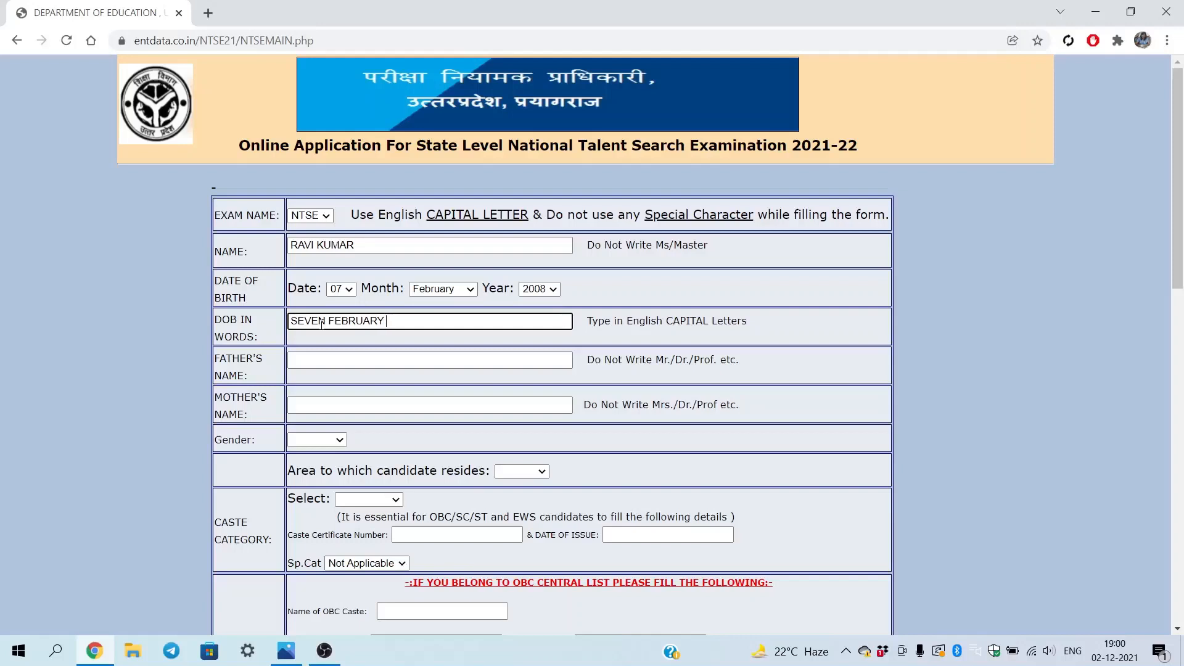
{"action": "type", "text": " TWO THOUSANT EIGHT"}
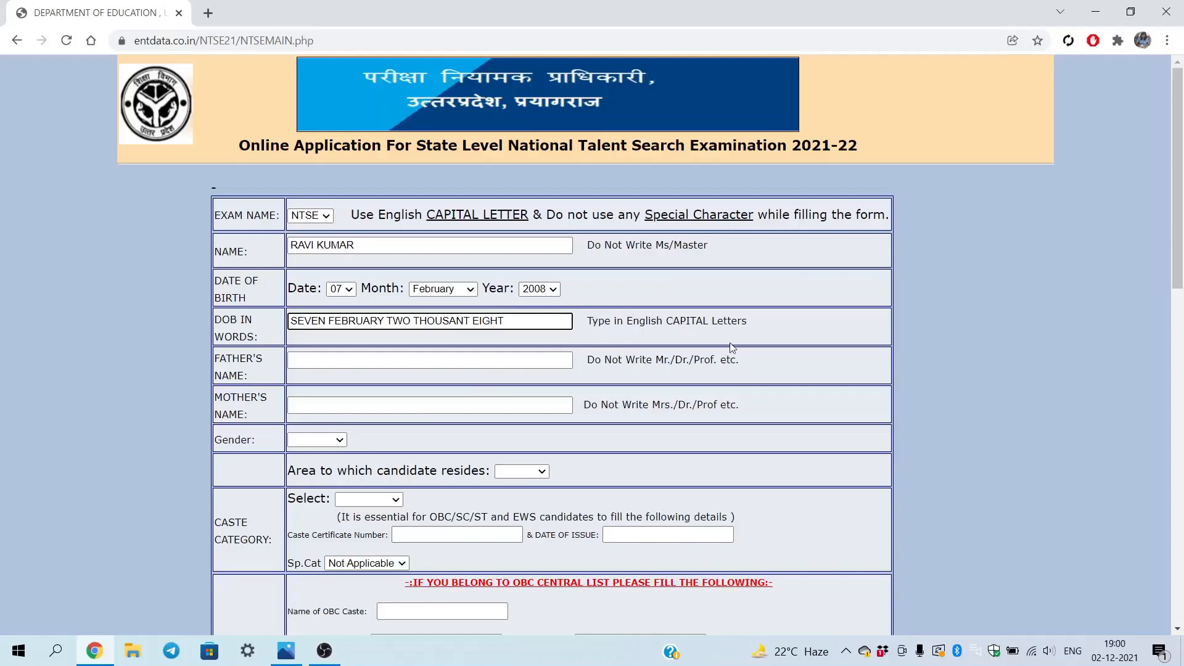
Fill in the father's and mother's names and choose MALE as gender
{"action": "left_click", "coordinate": [338, 364]}
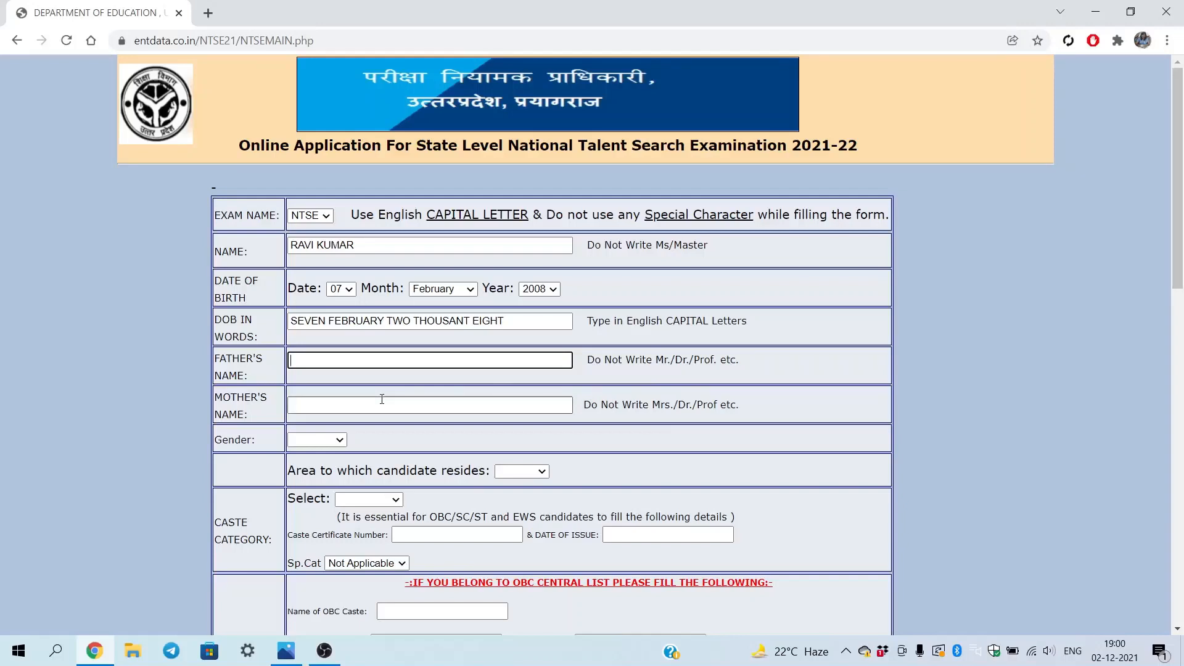
{"action": "left_click", "coordinate": [337, 404]}
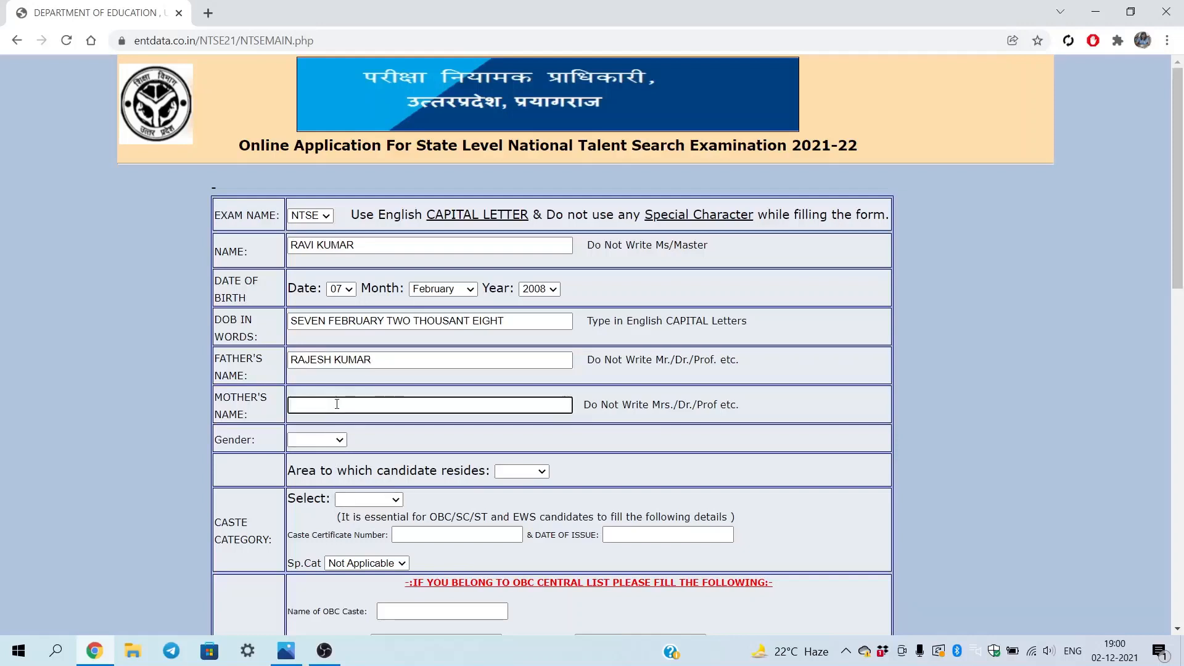
{"action": "left_click", "coordinate": [338, 440]}
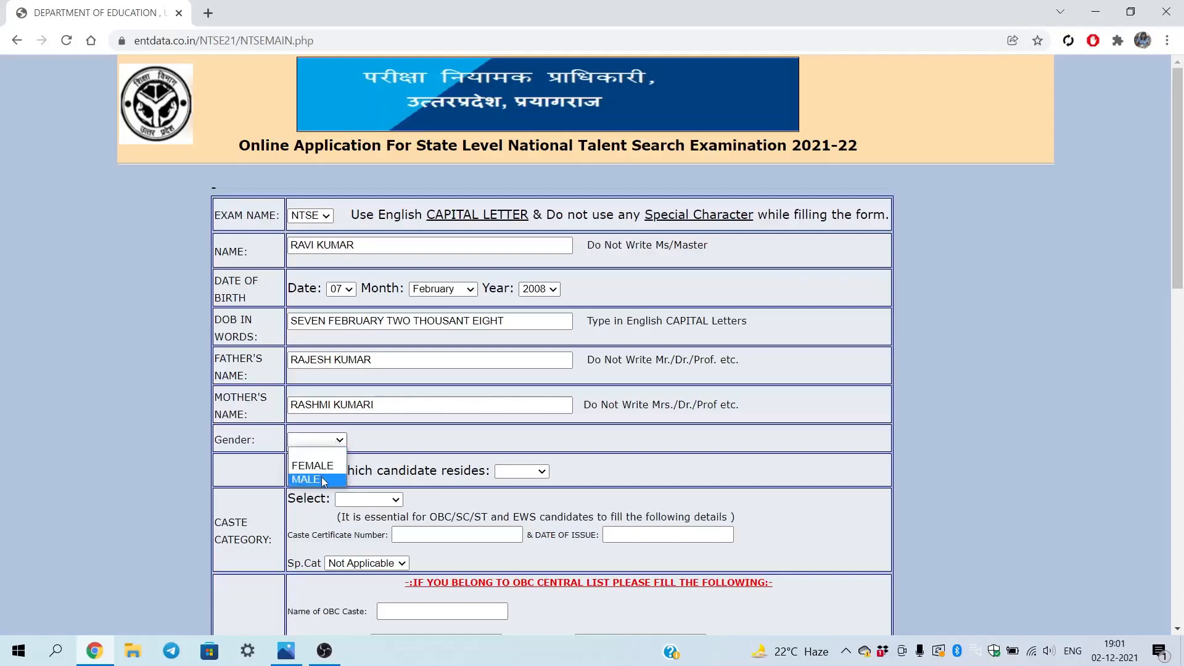
{"action": "left_click", "coordinate": [324, 481]}
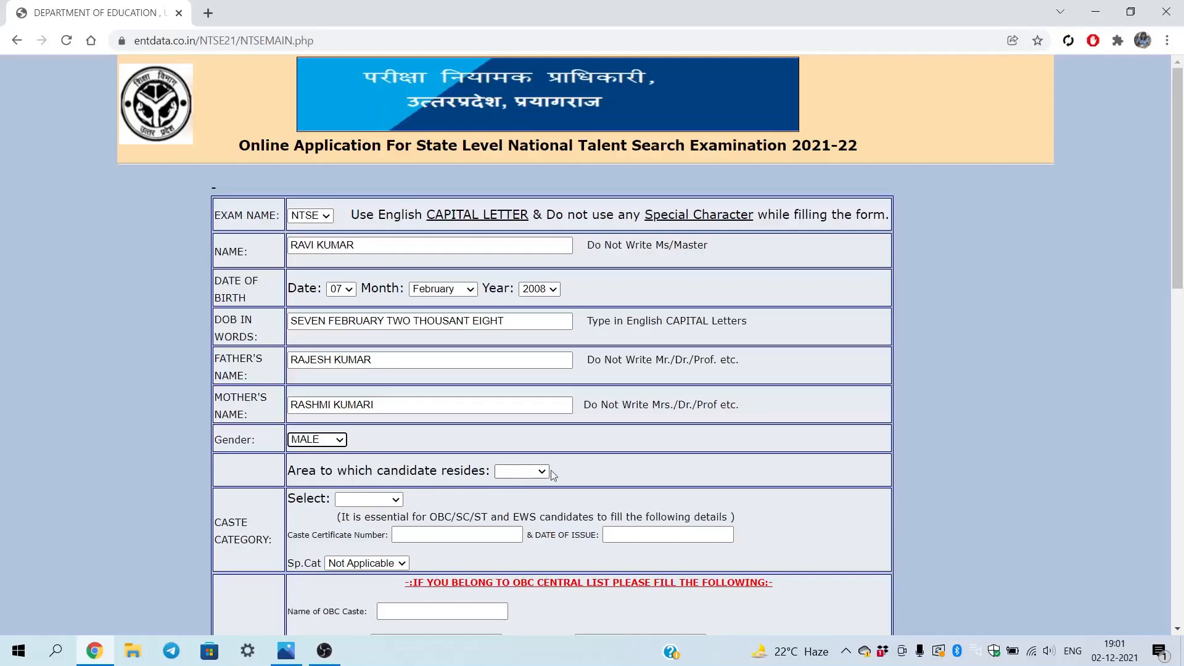
Set the residence area to URBAN and the caste category to ST
{"action": "scroll", "coordinate": [618, 473], "scroll_direction": "down", "scroll_amount": 3}
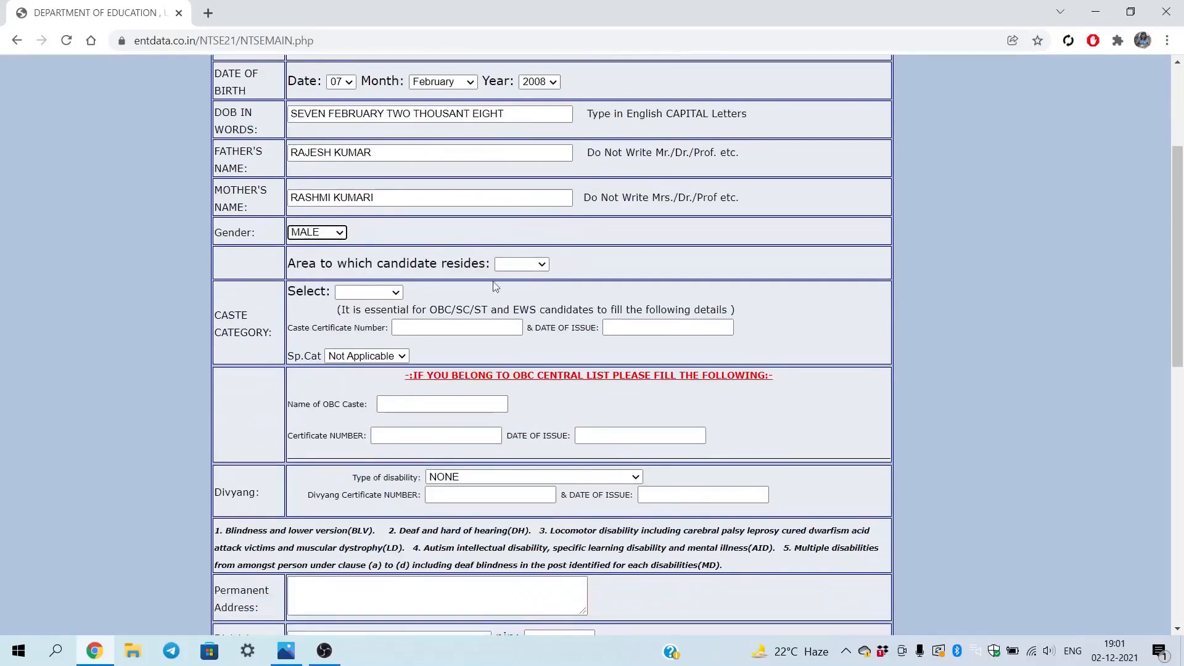
{"action": "left_click", "coordinate": [546, 265]}
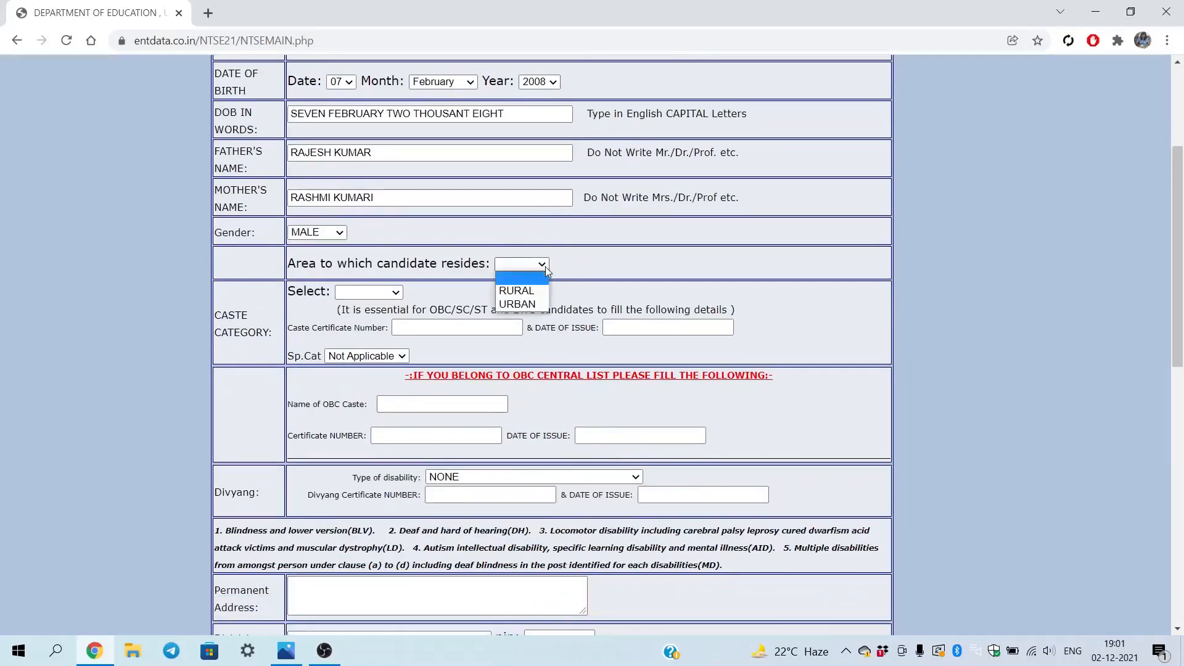
{"action": "left_click", "coordinate": [531, 306]}
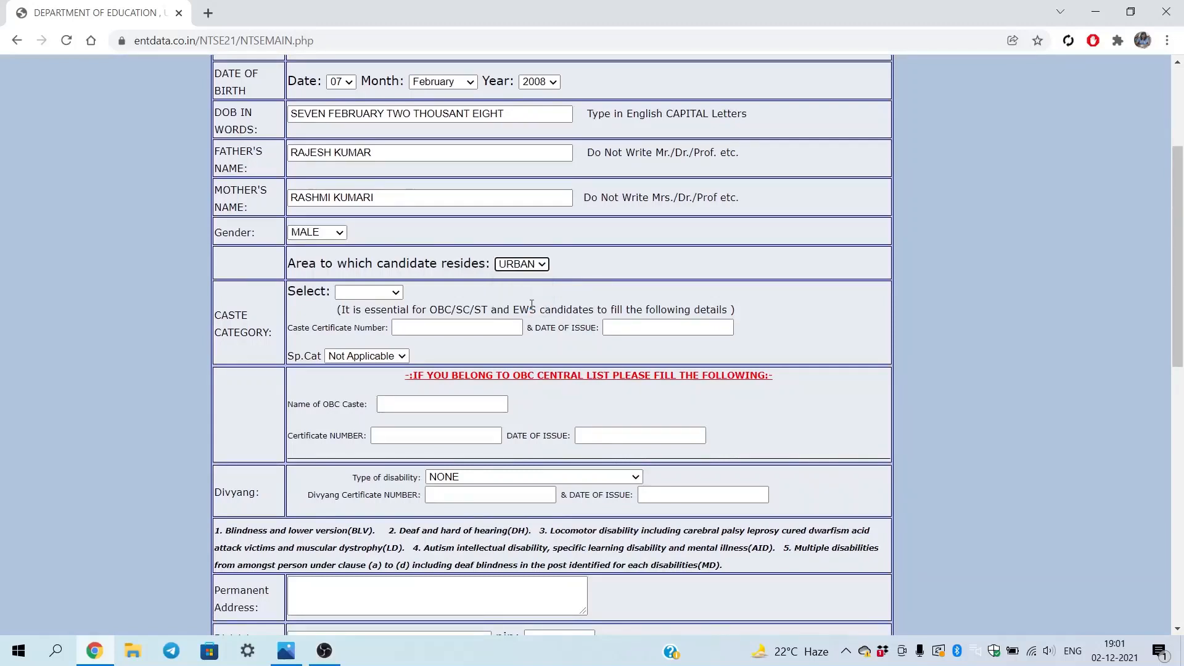
{"action": "left_click", "coordinate": [397, 294]}
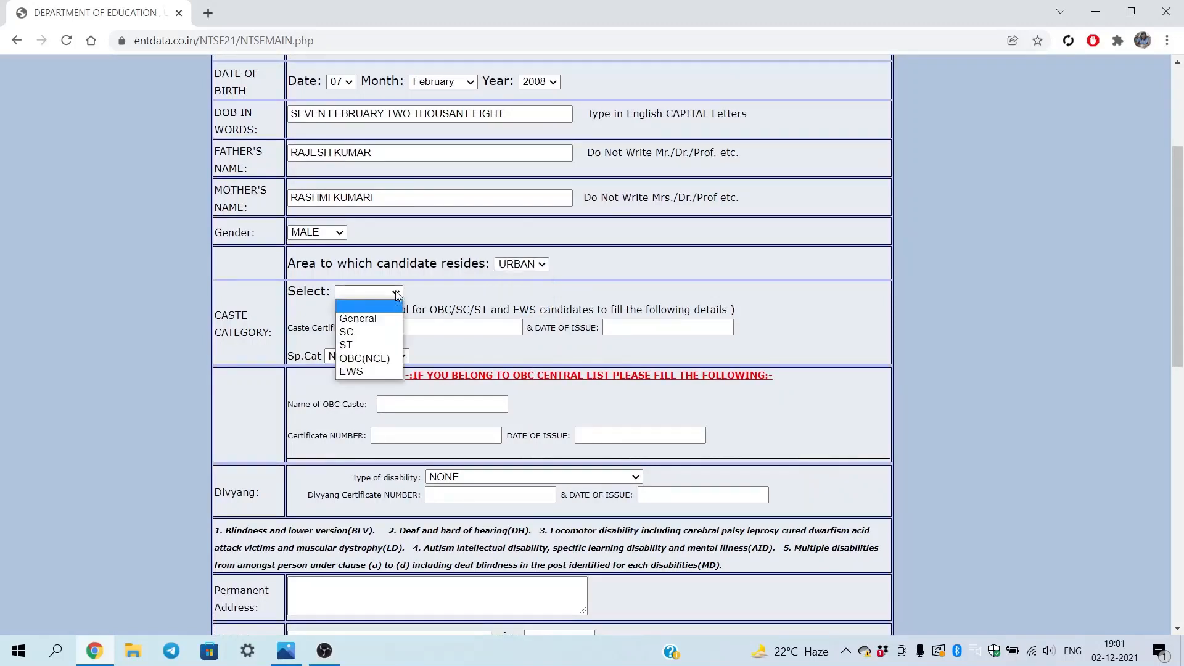
{"action": "left_click", "coordinate": [387, 321]}
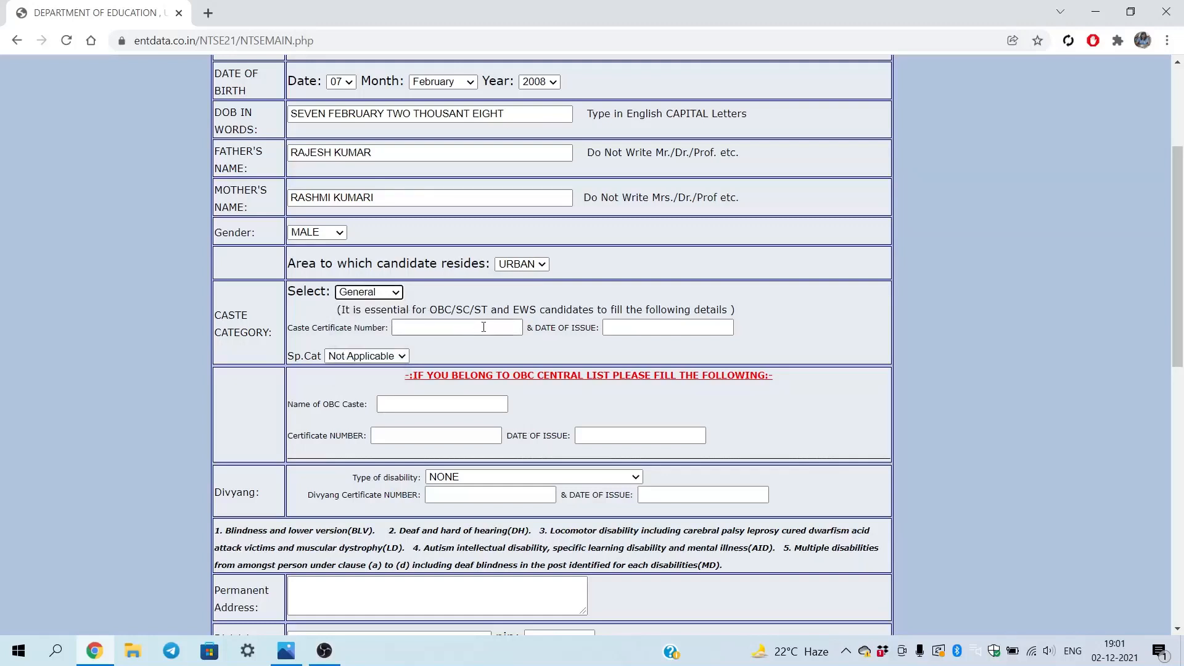
{"action": "left_click", "coordinate": [397, 297]}
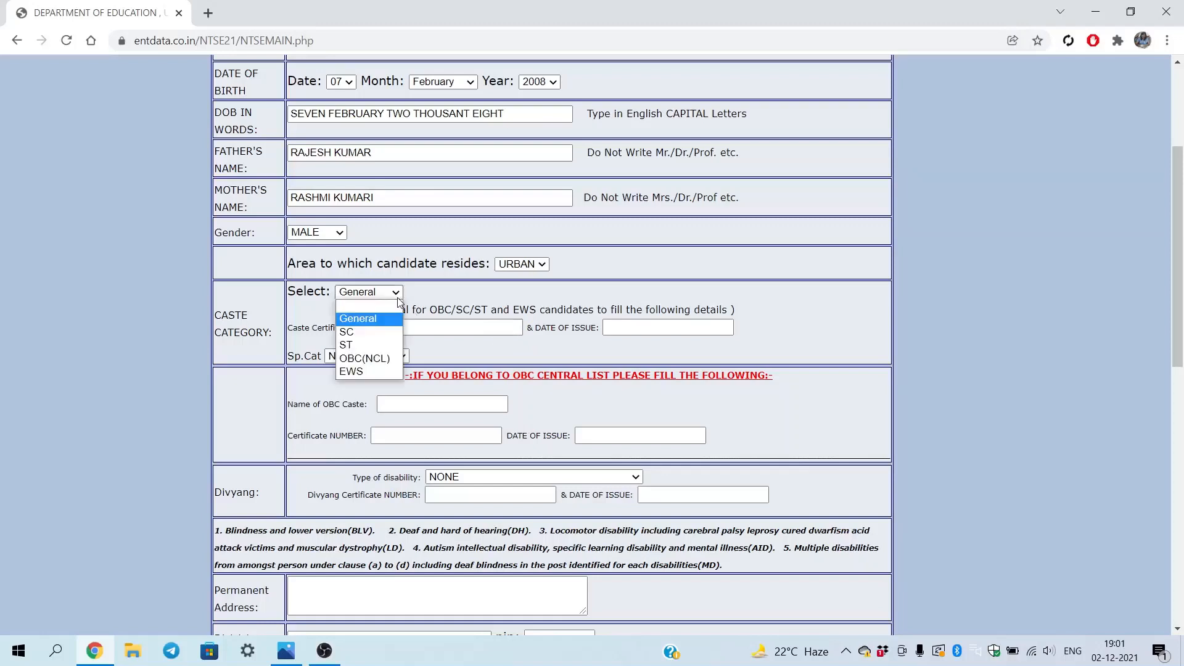
{"action": "left_click", "coordinate": [364, 346]}
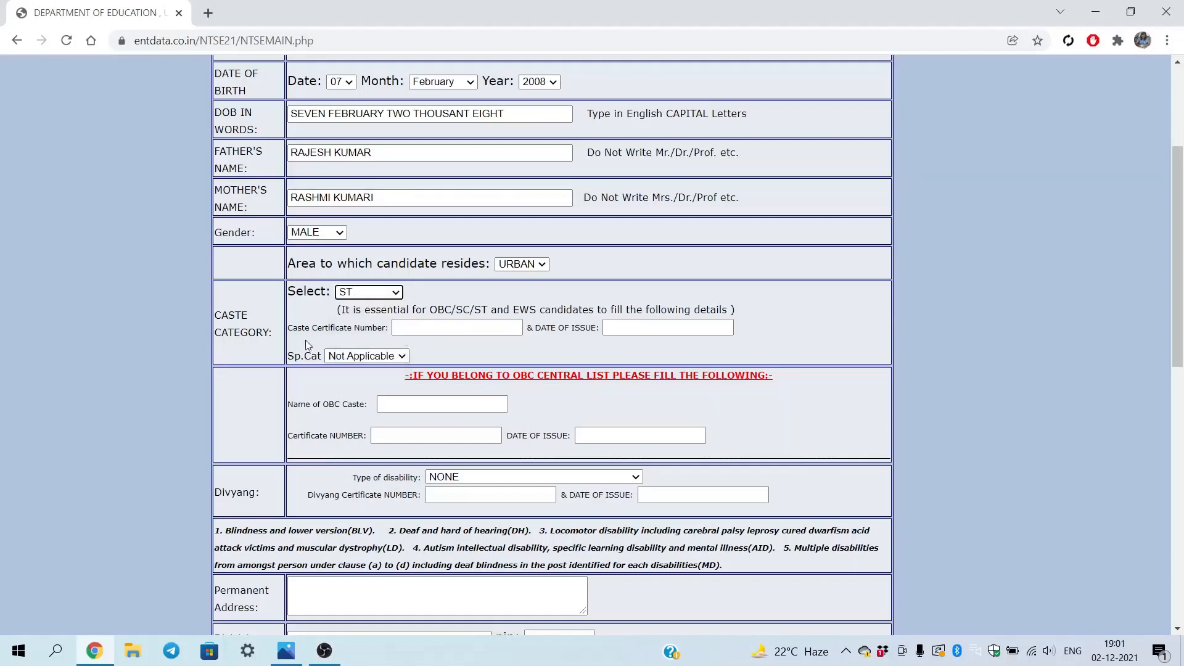
Visit the caste certificate number and issue date fields, then reach the permanent address
{"action": "left_click", "coordinate": [435, 326]}
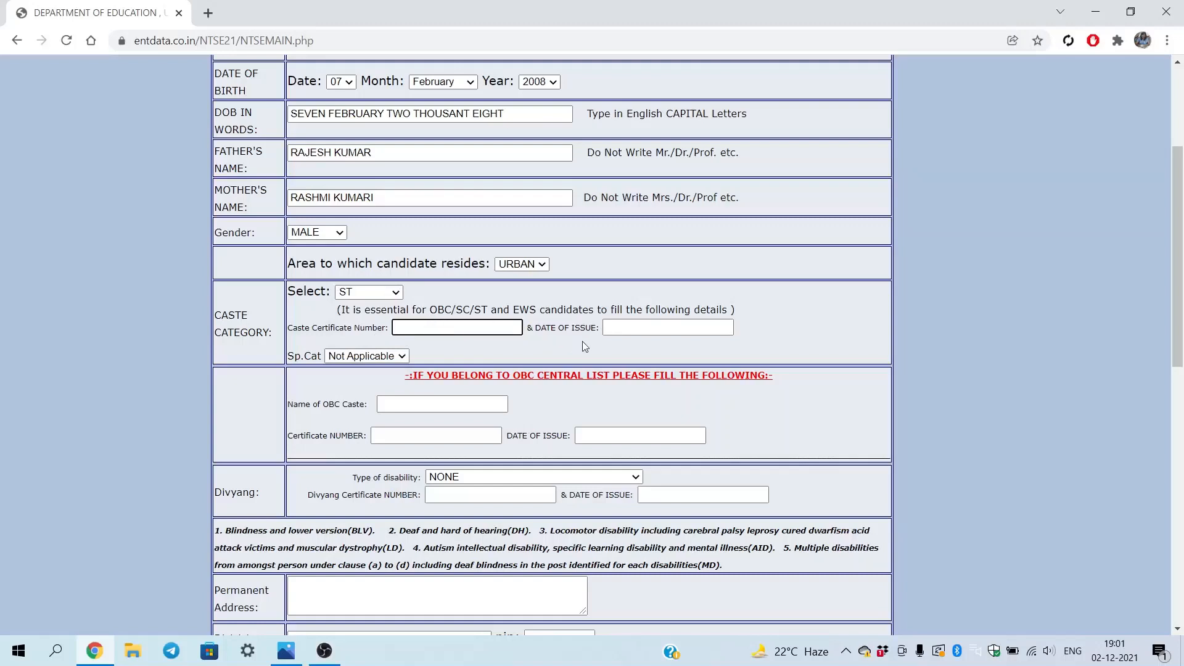
{"action": "left_click", "coordinate": [634, 327]}
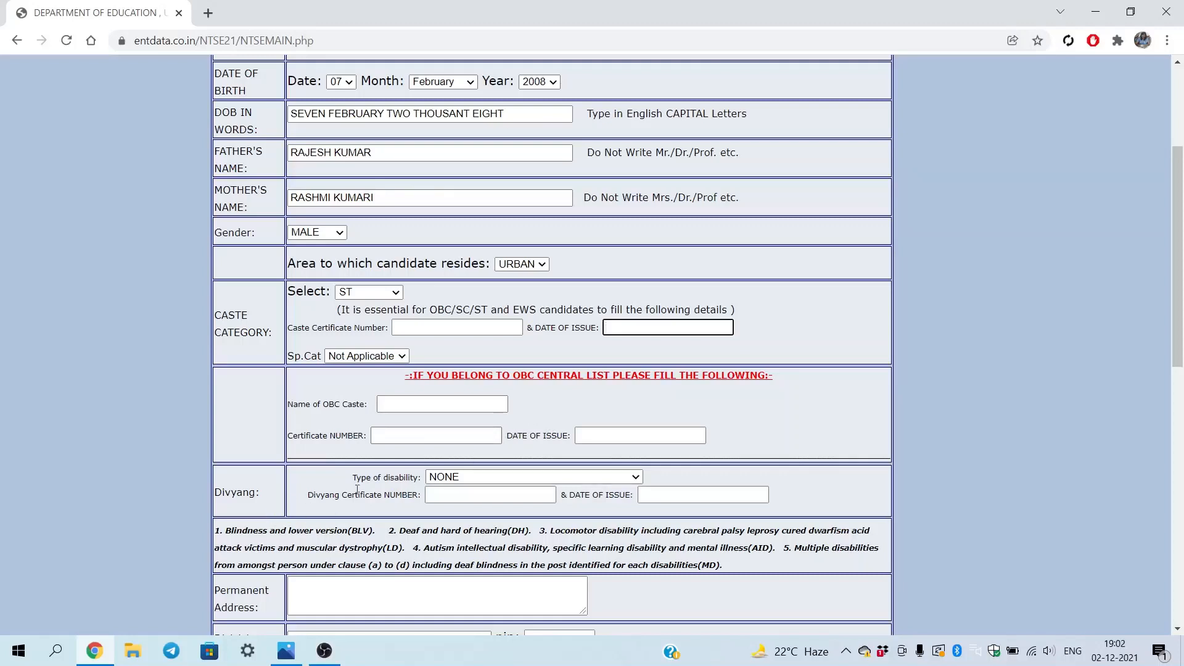
{"action": "scroll", "coordinate": [509, 479], "scroll_direction": "down", "scroll_amount": 5}
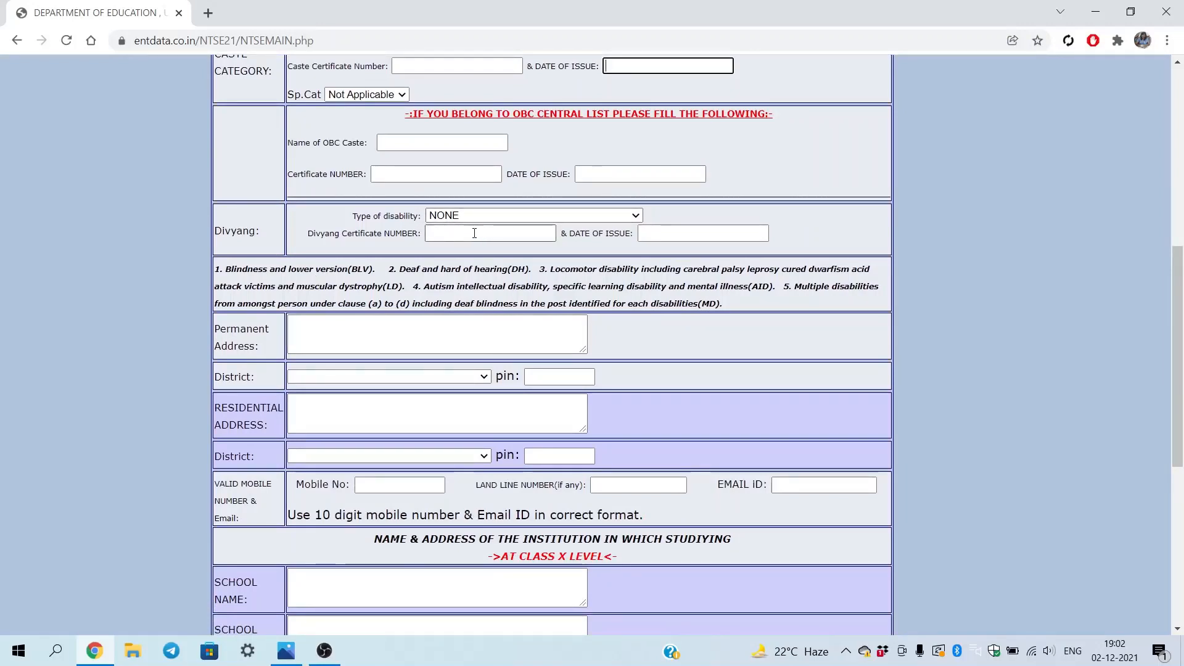
{"action": "left_click", "coordinate": [335, 330]}
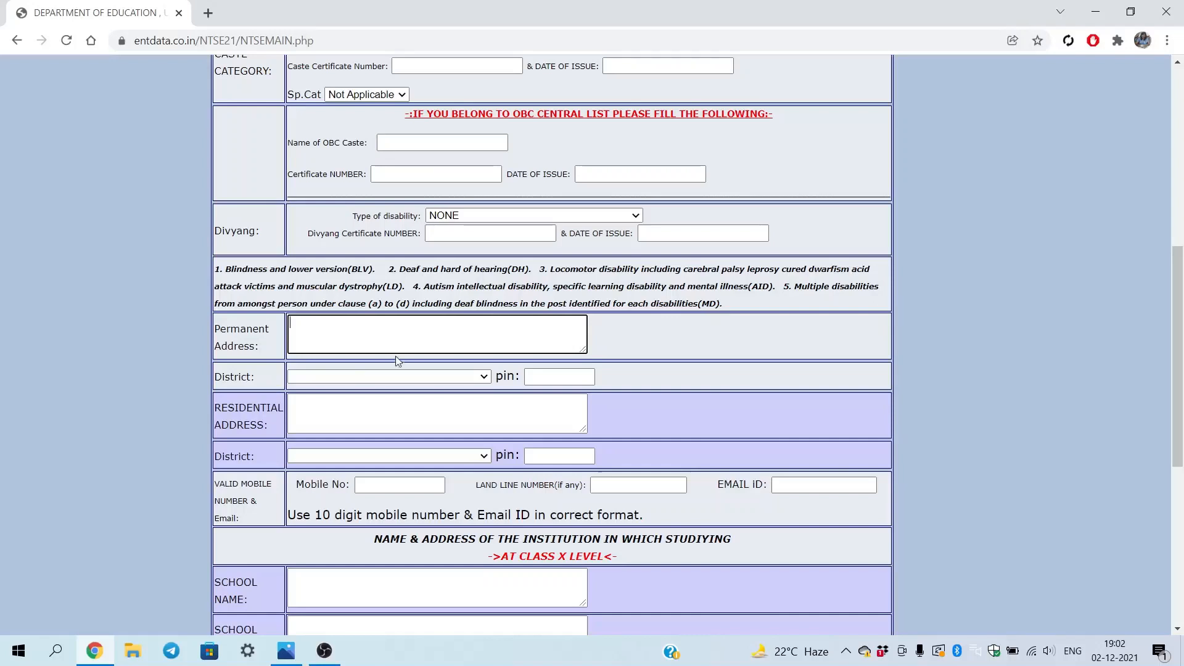
Choose Basti as the permanent address district and step its pin value to 2
{"action": "left_click", "coordinate": [385, 377]}
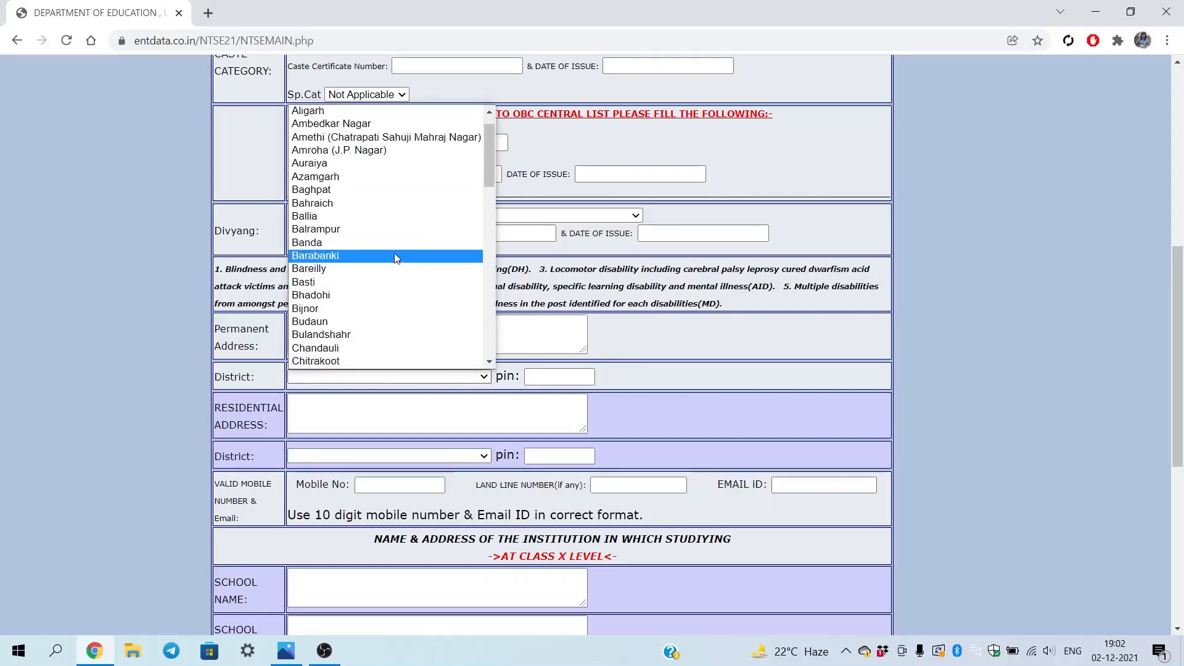
{"action": "left_click", "coordinate": [377, 278]}
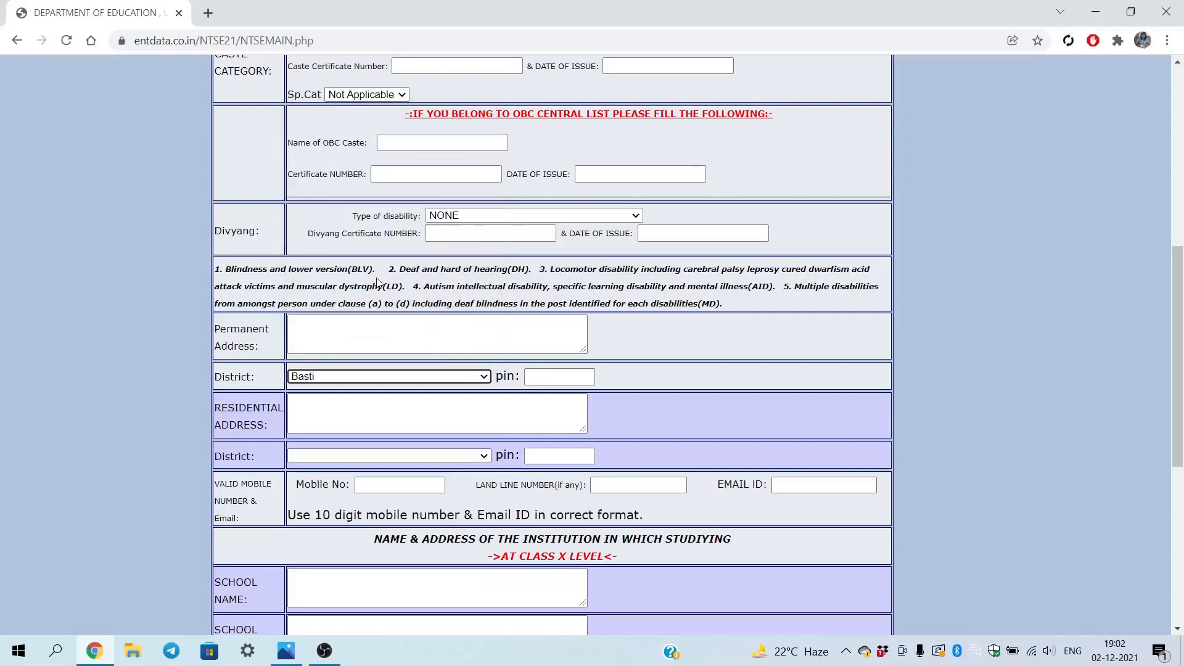
{"action": "left_click", "coordinate": [560, 383]}
{"action": "left_click", "coordinate": [587, 375]}
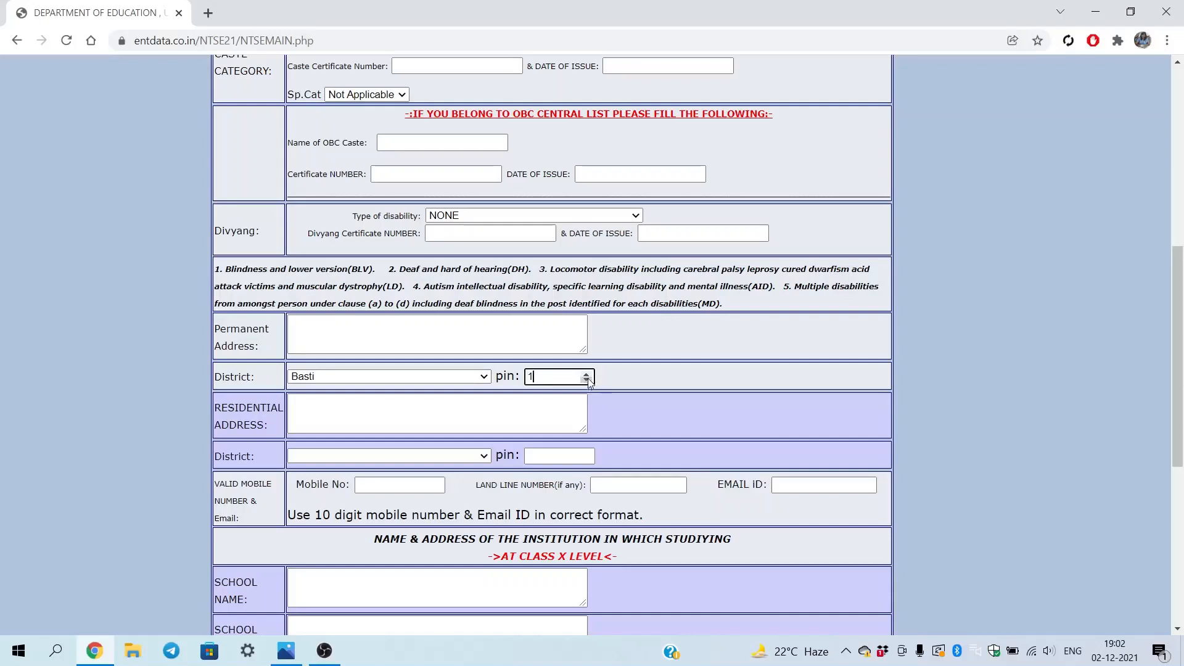
{"action": "left_click", "coordinate": [588, 375]}
Choose Sonbhadra as the residential district and type the residential pin code
{"action": "left_click", "coordinate": [363, 420]}
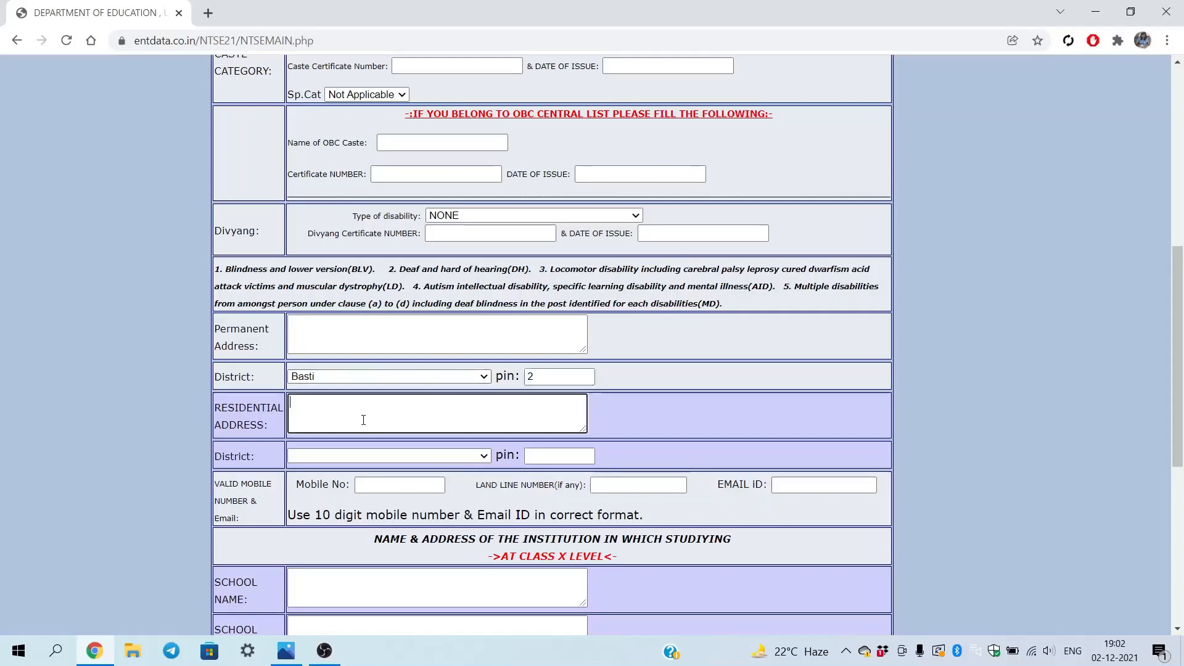
{"action": "left_click", "coordinate": [319, 456]}
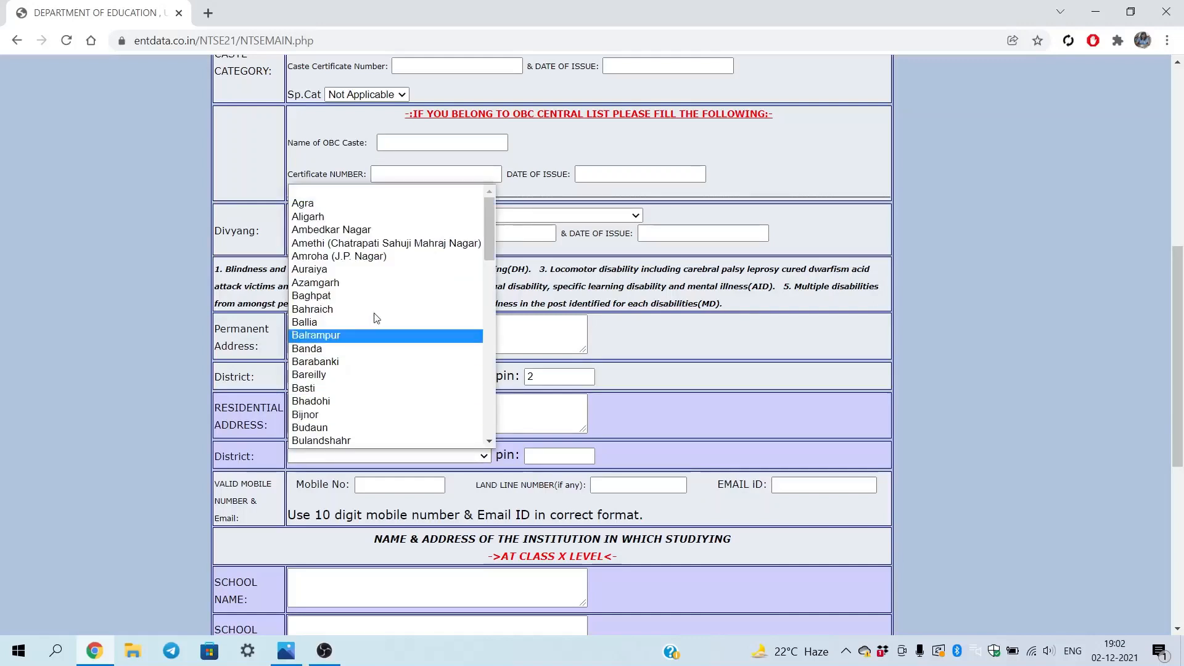
{"action": "scroll", "coordinate": [389, 335], "scroll_direction": "down", "scroll_amount": 10}
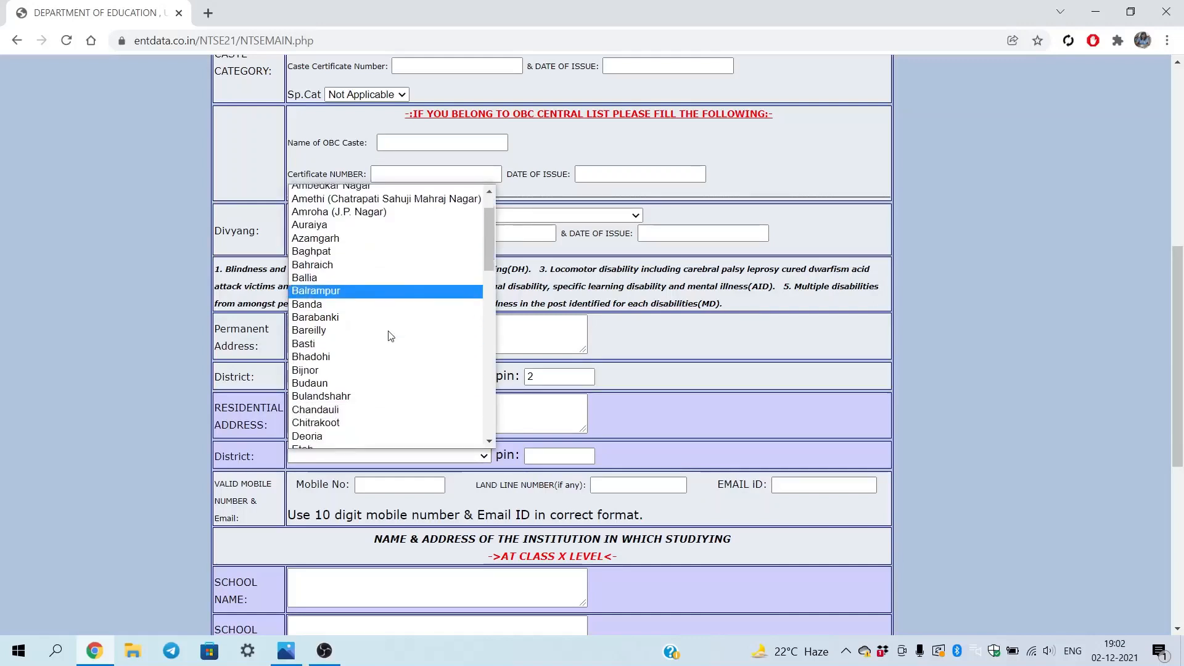
{"action": "scroll", "coordinate": [388, 335], "scroll_direction": "down", "scroll_amount": 5}
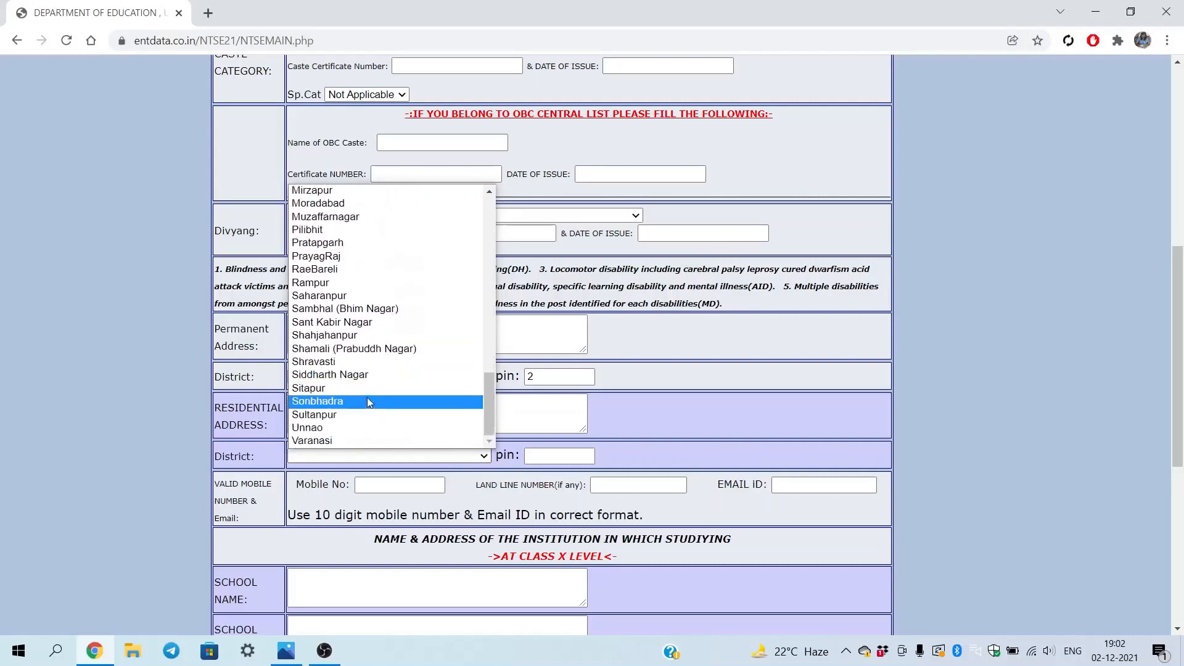
{"action": "left_click", "coordinate": [362, 402]}
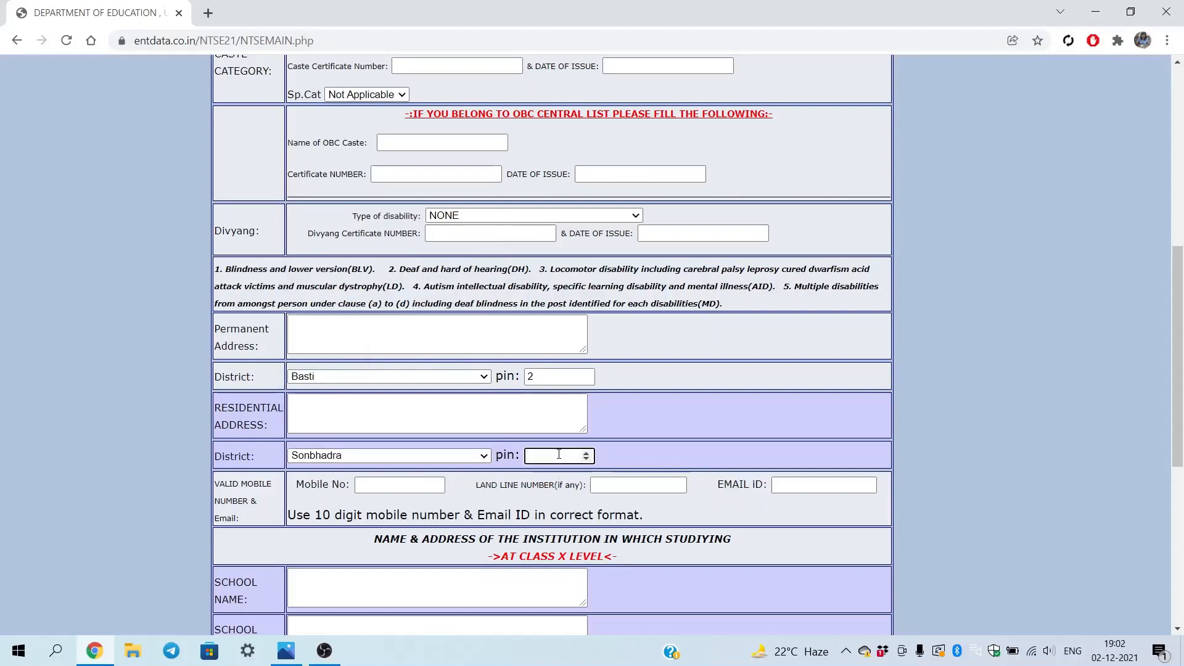
{"action": "type", "text": "2"}
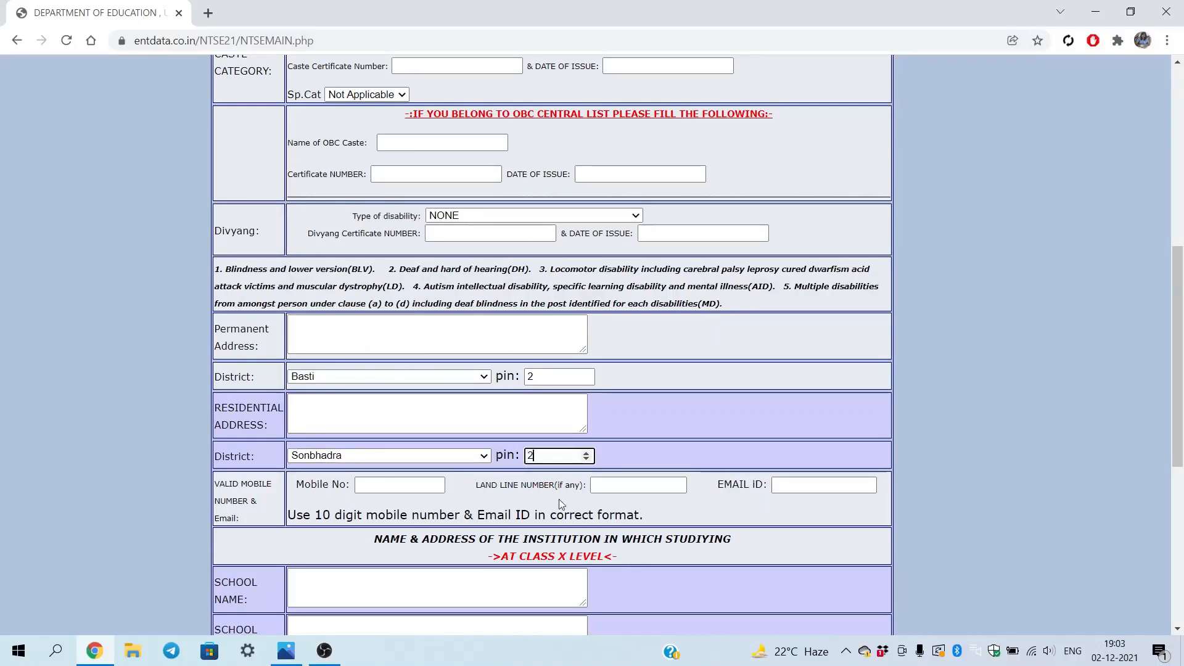
{"action": "type", "text": "31217"}
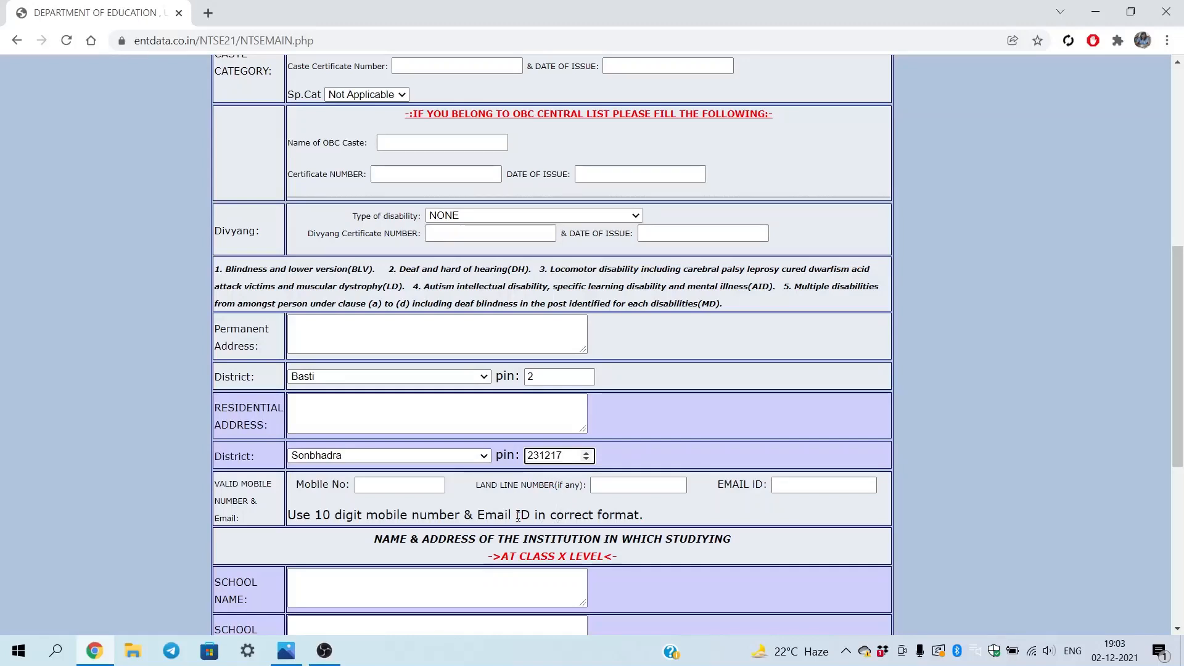
Move through the mobile, land line and email fields and scroll to the school section
{"action": "left_click", "coordinate": [400, 485]}
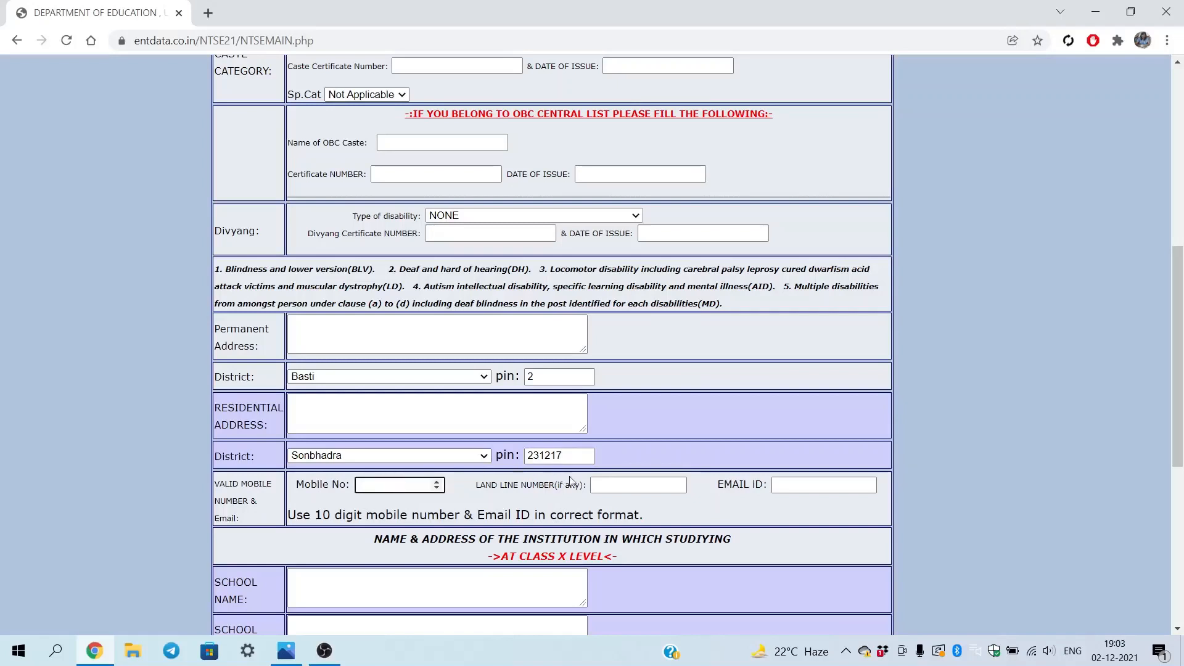
{"action": "left_click", "coordinate": [611, 487]}
{"action": "left_click", "coordinate": [845, 489]}
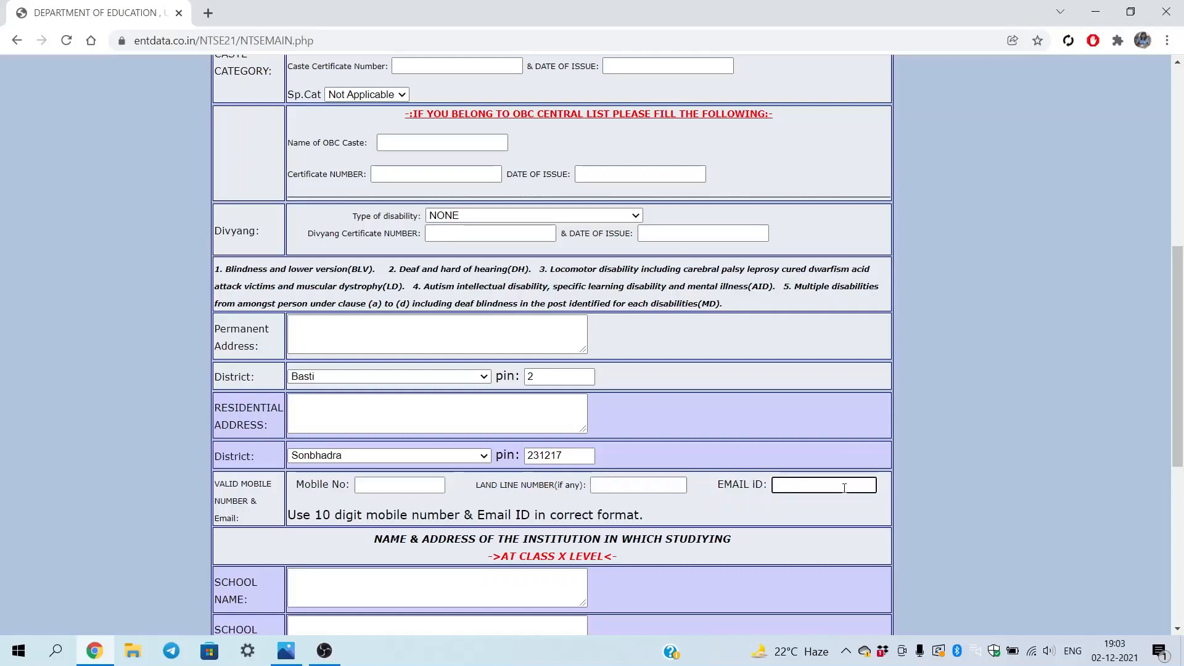
{"action": "scroll", "coordinate": [678, 548], "scroll_direction": "down", "scroll_amount": 4}
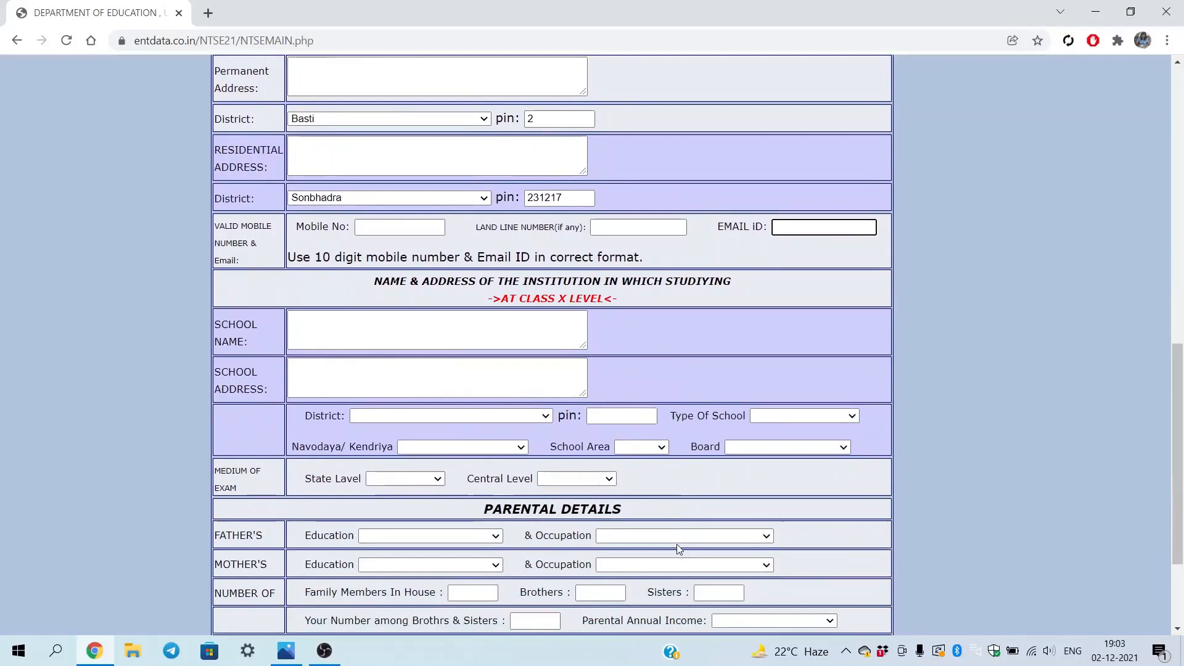
{"action": "scroll", "coordinate": [534, 185], "scroll_direction": "down", "scroll_amount": 1}
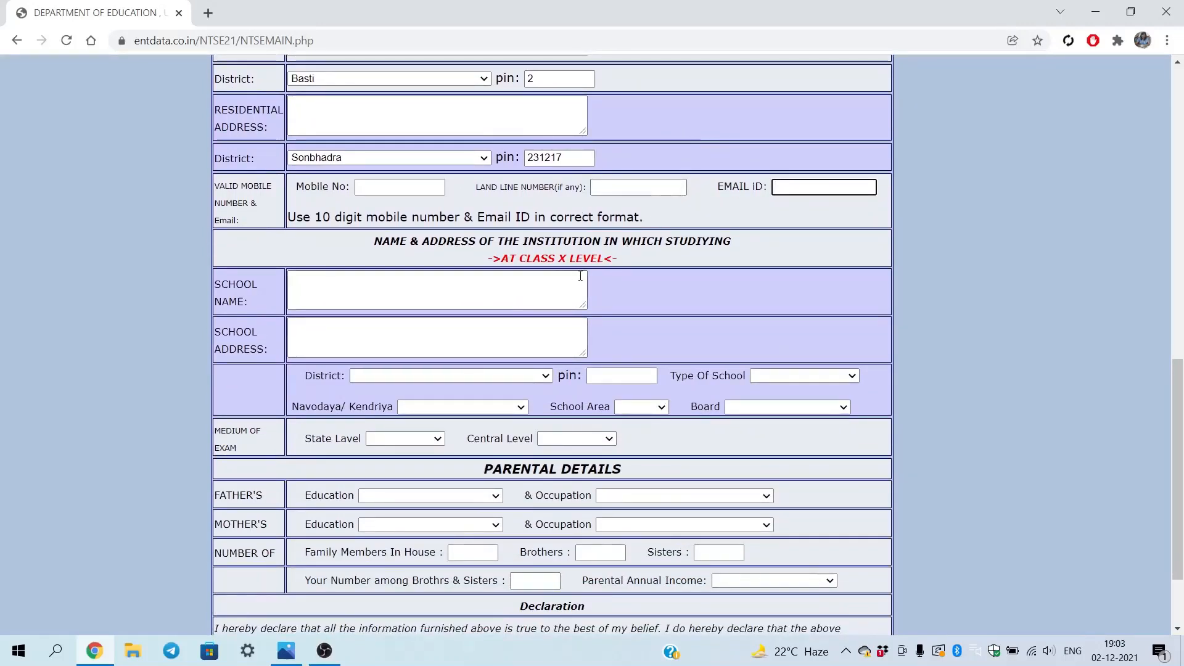
Pass the school name and address, leave school district blank, and expand Type Of School
{"action": "left_click", "coordinate": [307, 289]}
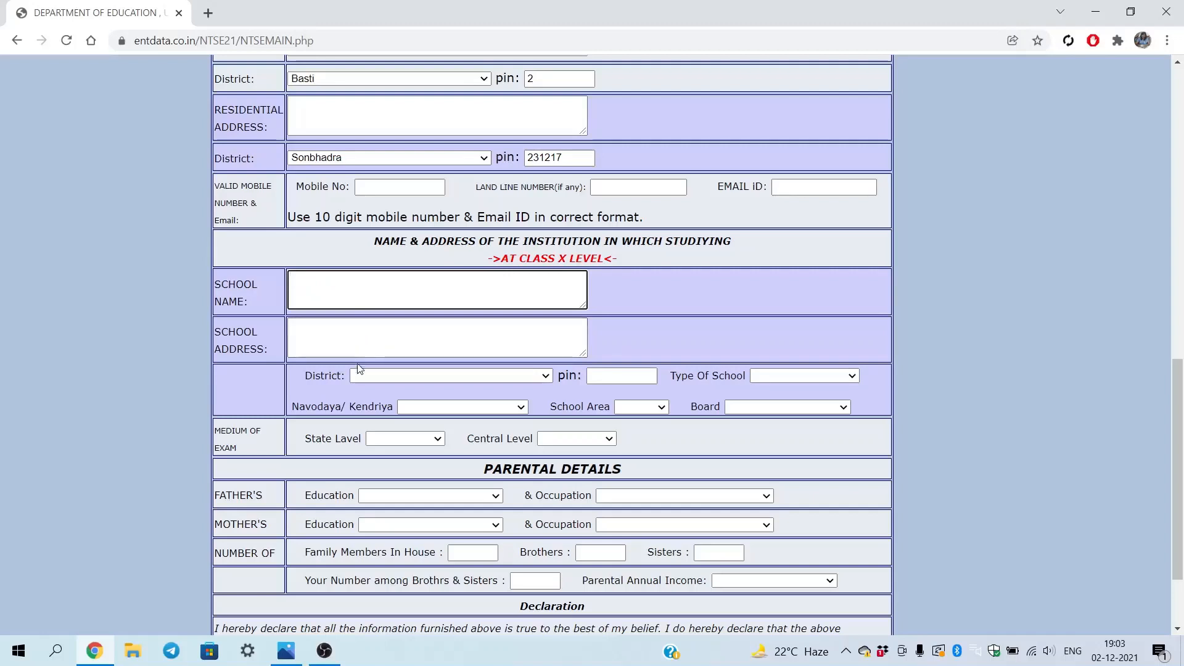
{"action": "left_click", "coordinate": [355, 344]}
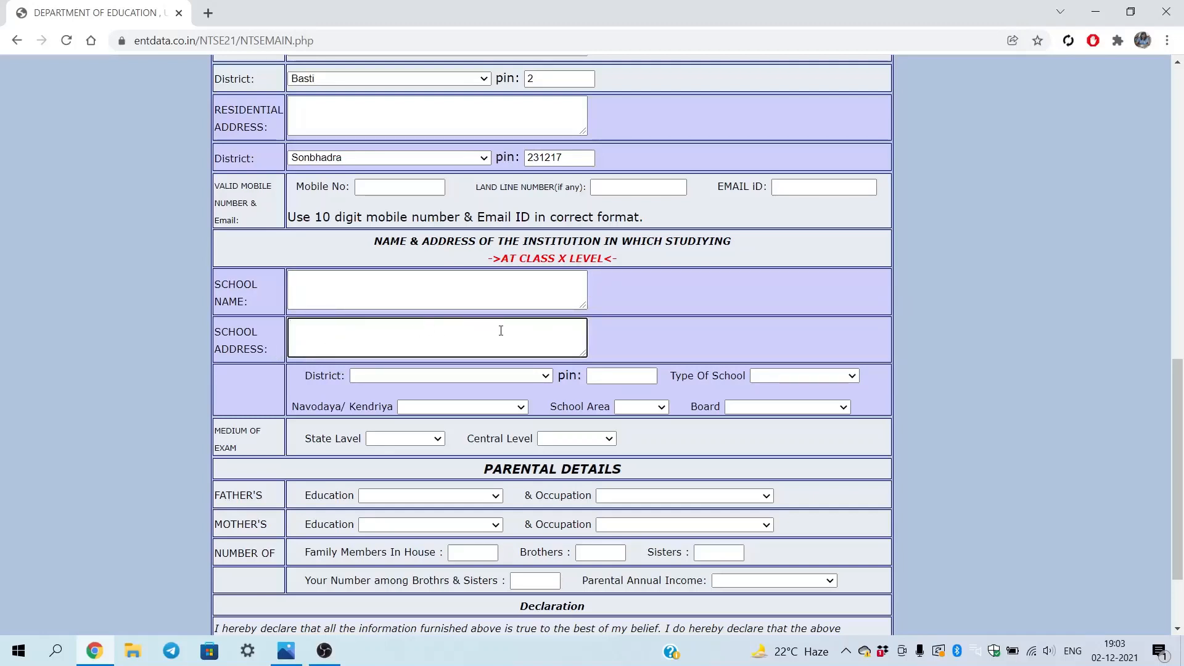
{"action": "left_click", "coordinate": [473, 379]}
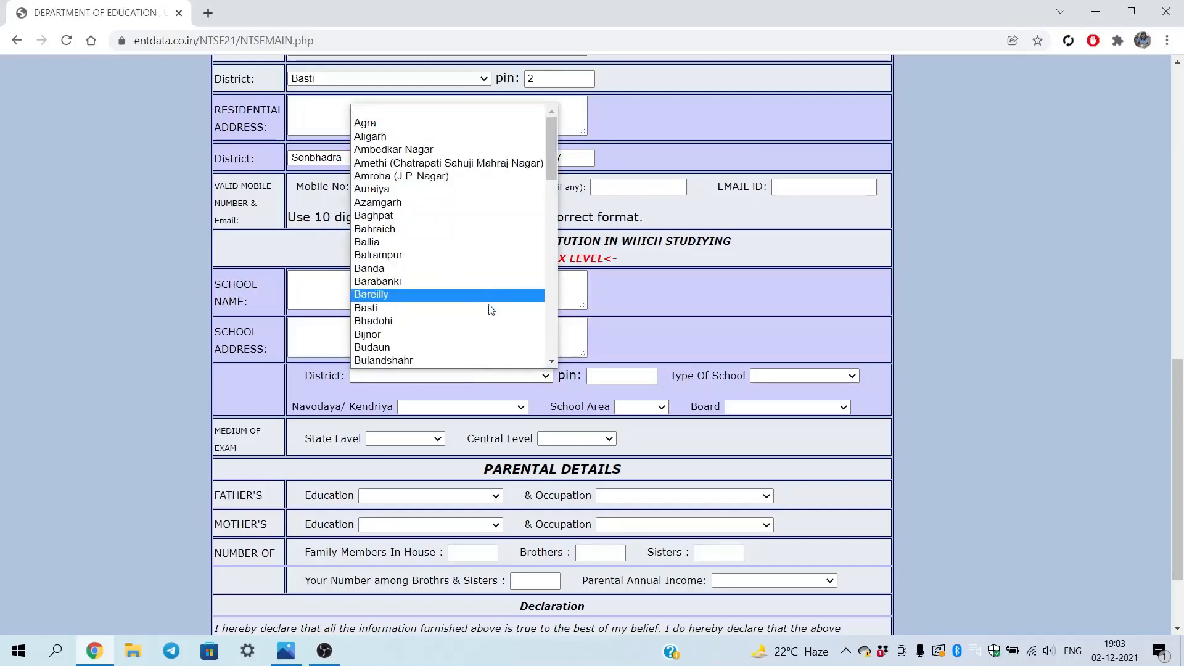
{"action": "left_click", "coordinate": [622, 379]}
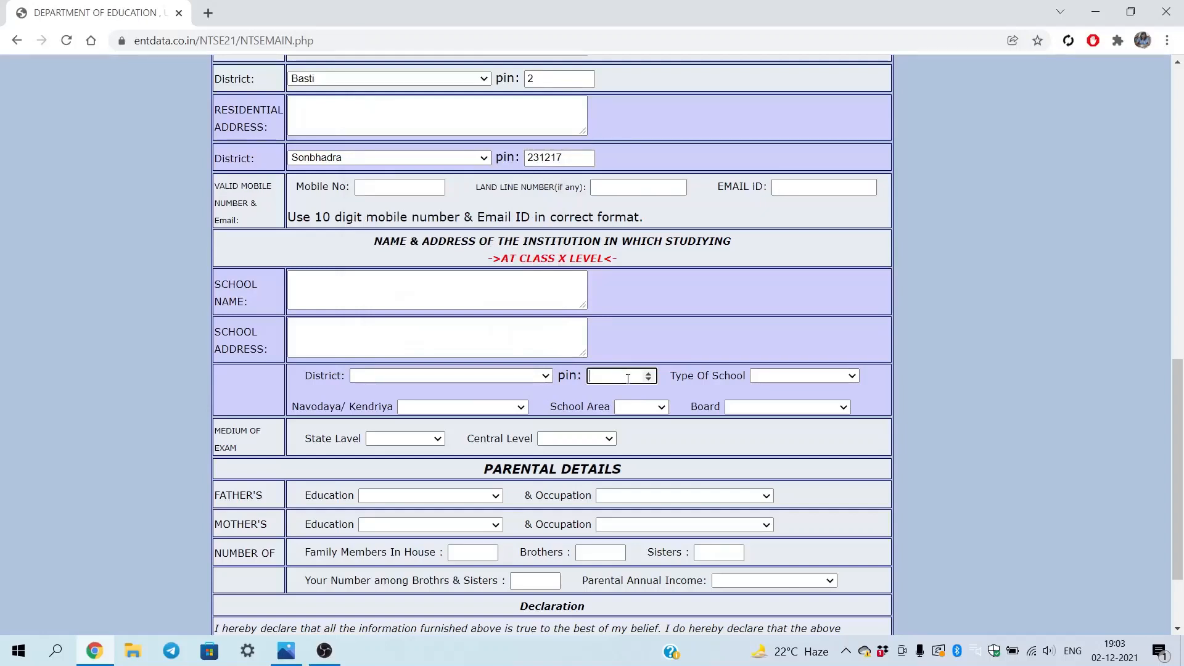
{"action": "left_click", "coordinate": [853, 375]}
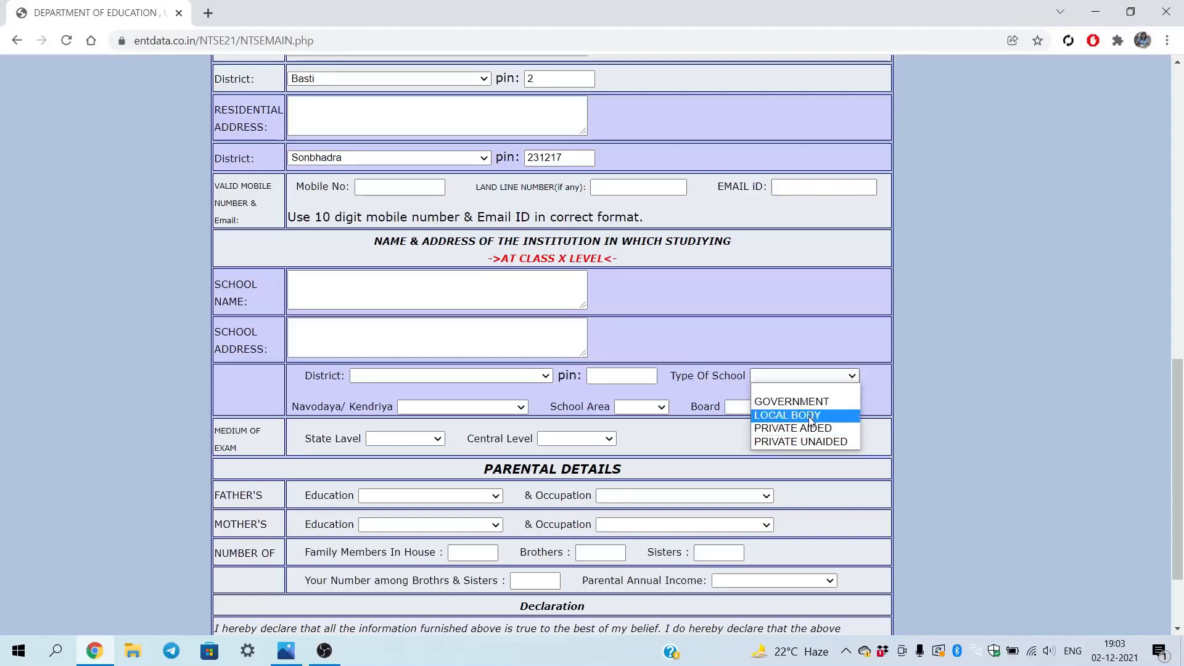
Set the school type to PRIVATE UNAIDED, area URBAN and board UP BOARD
{"action": "left_click", "coordinate": [828, 443]}
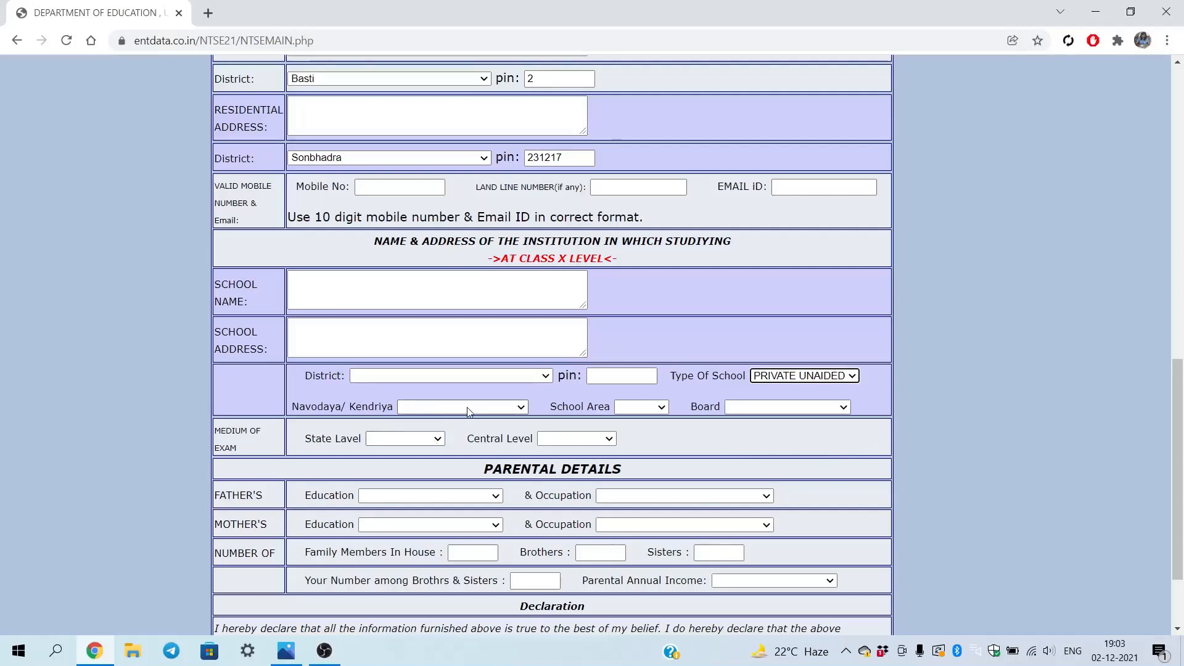
{"action": "left_click", "coordinate": [664, 408]}
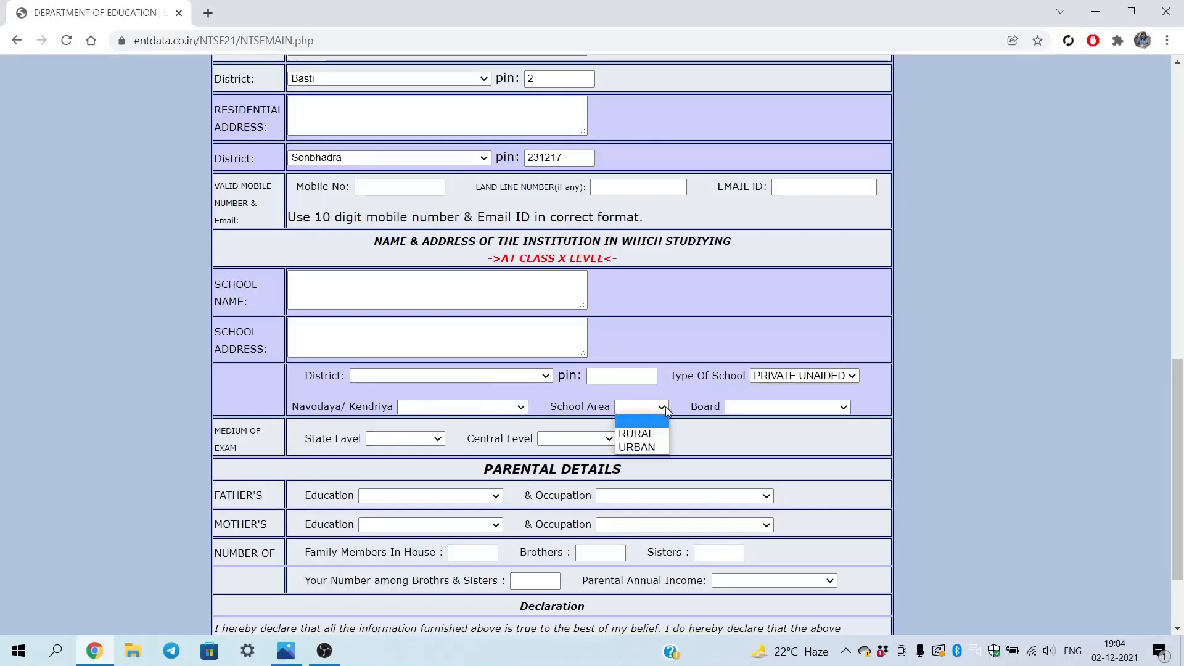
{"action": "left_click", "coordinate": [654, 448]}
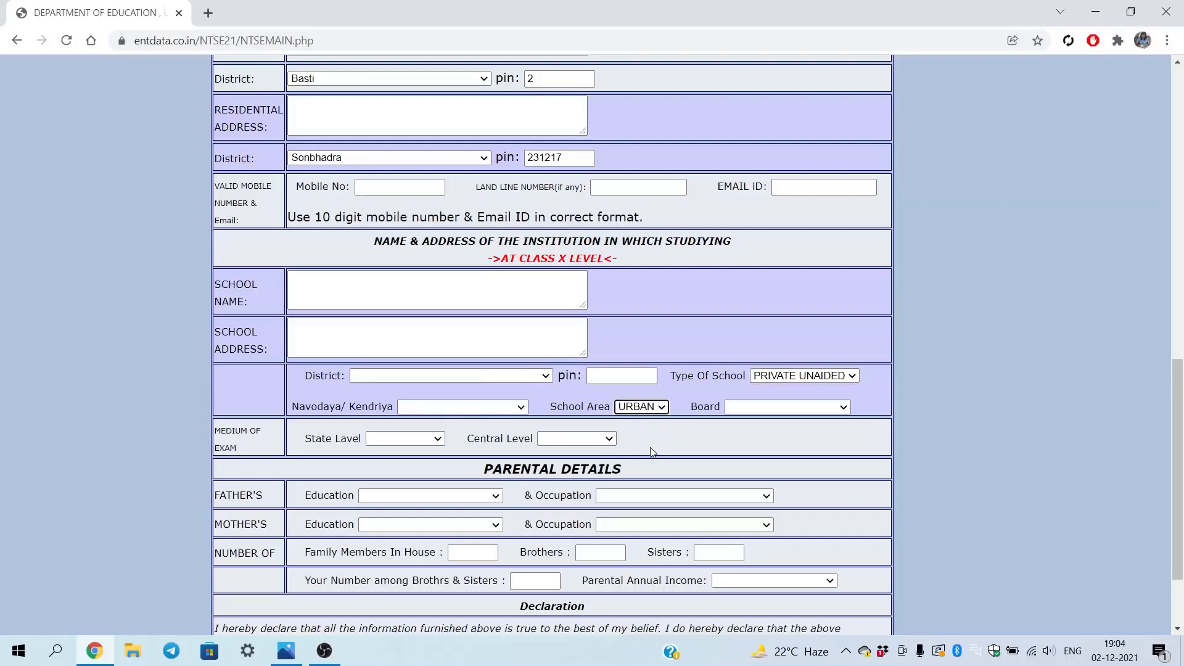
{"action": "left_click", "coordinate": [841, 408]}
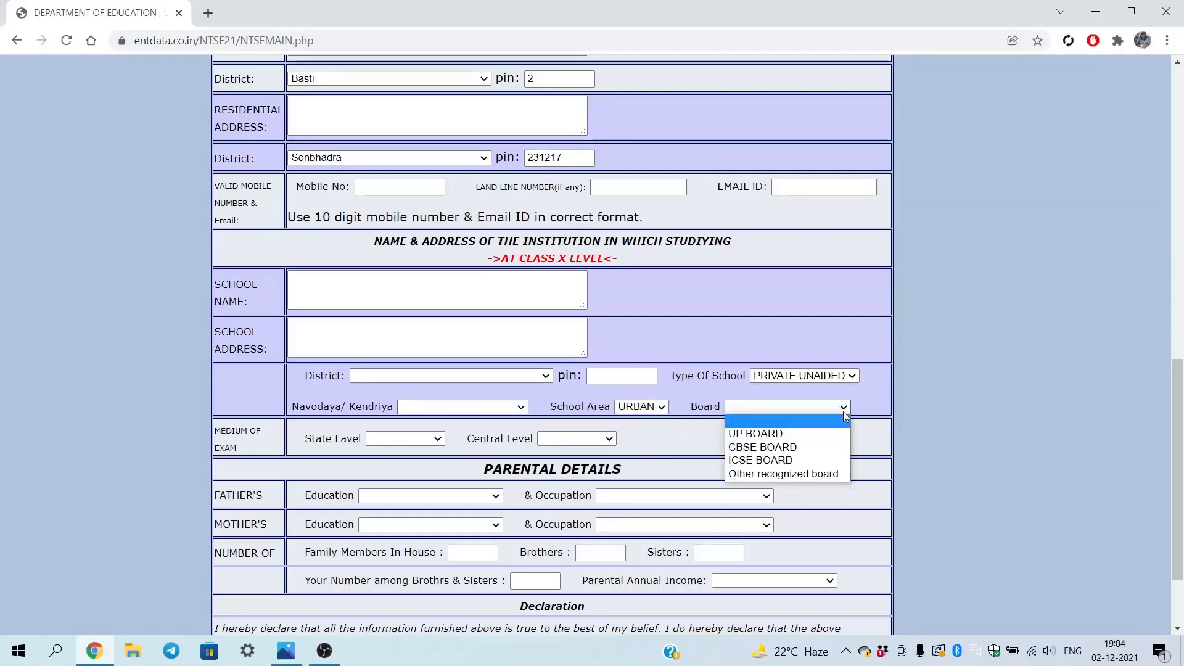
{"action": "left_click", "coordinate": [763, 434]}
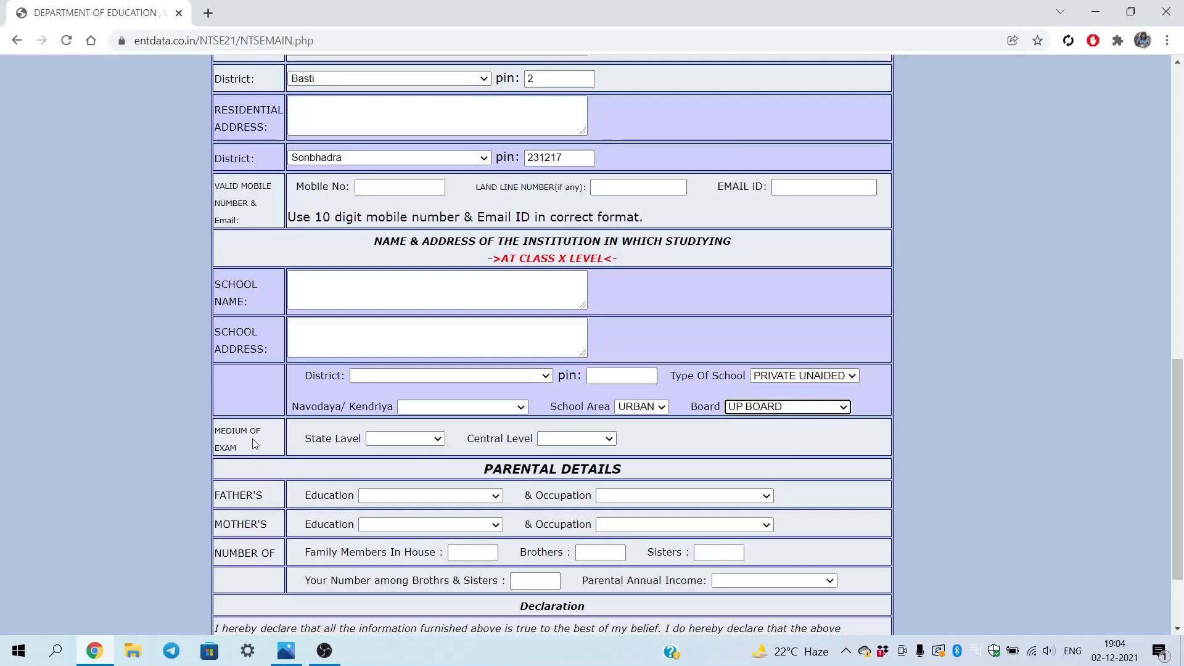
Choose HINDI as both the state-level and central-level exam medium
{"action": "left_click", "coordinate": [437, 440]}
{"action": "left_click", "coordinate": [437, 439]}
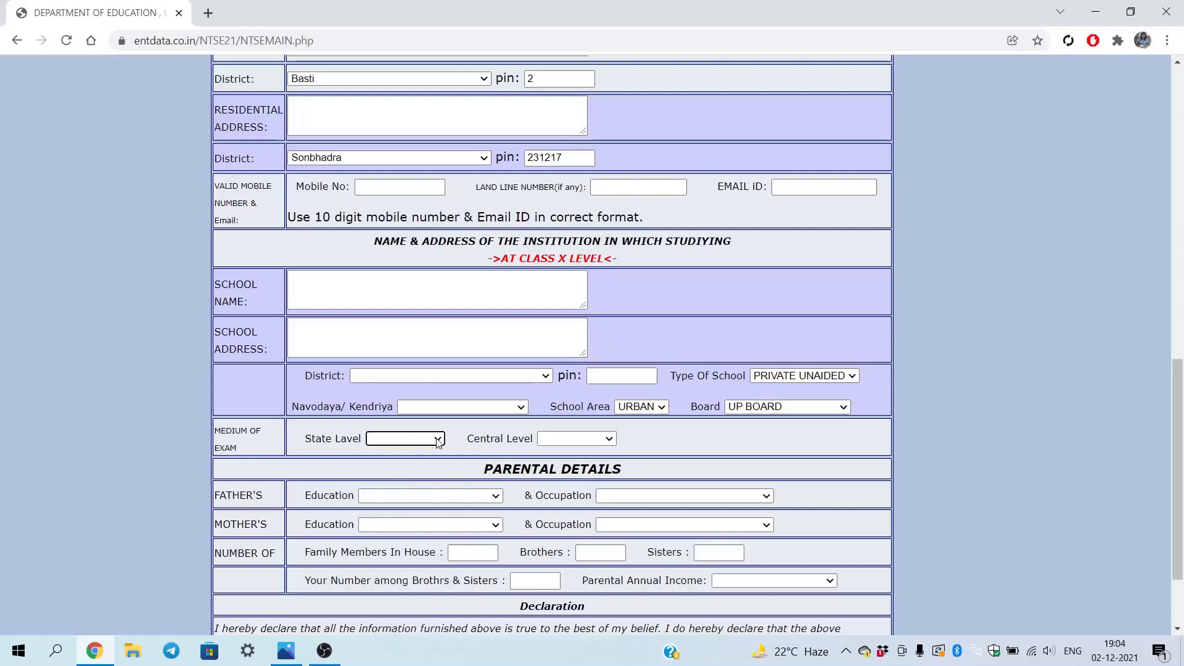
{"action": "left_click", "coordinate": [437, 439]}
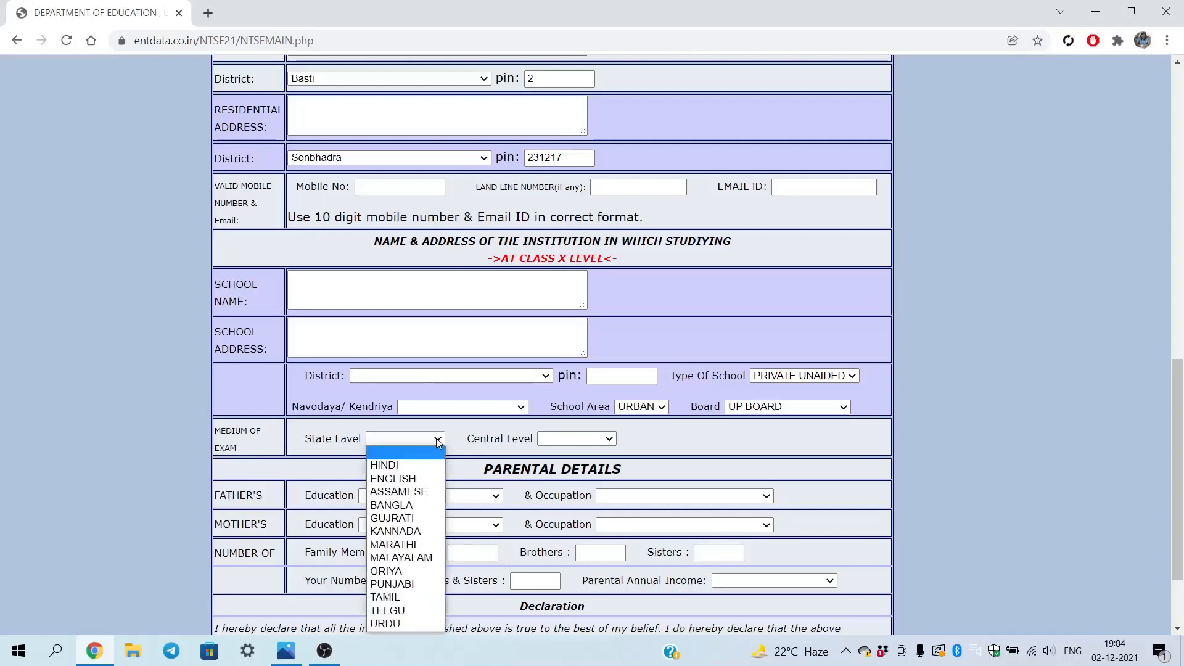
{"action": "left_click", "coordinate": [409, 466]}
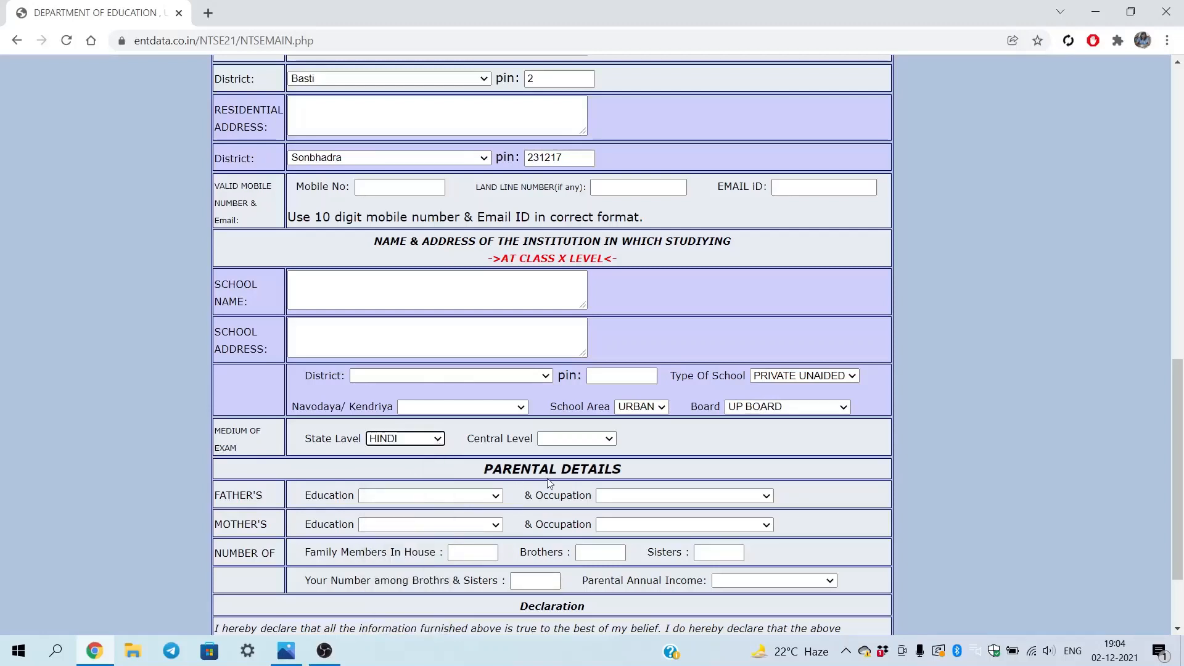
{"action": "left_click", "coordinate": [608, 439]}
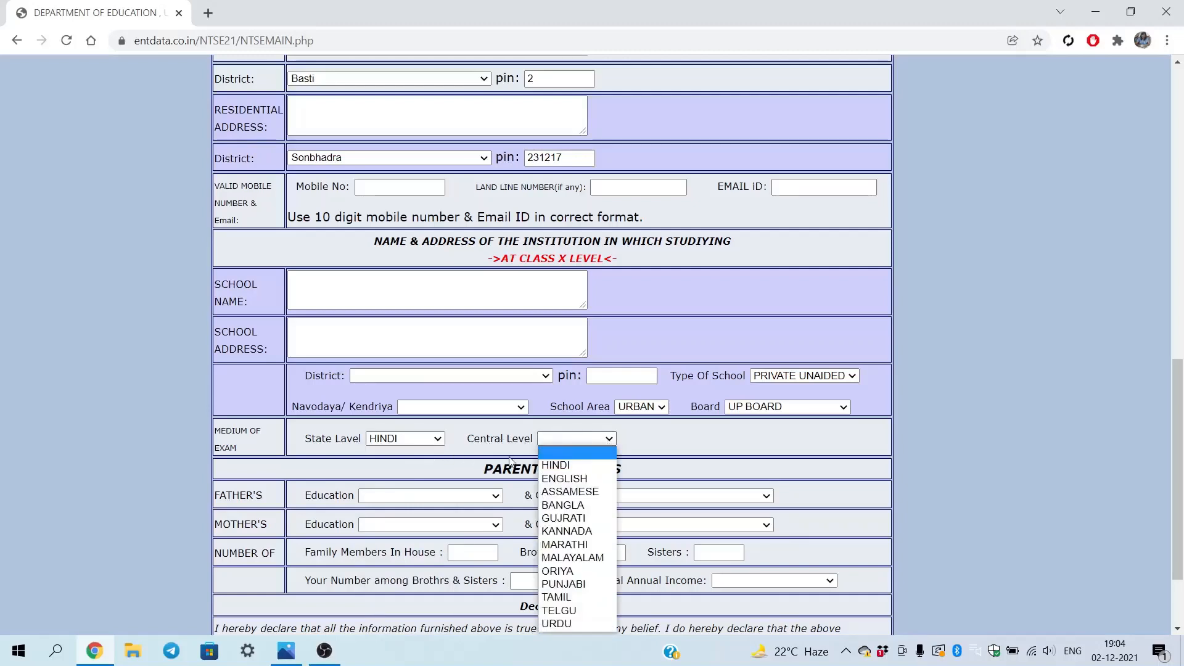
{"action": "left_click", "coordinate": [562, 466]}
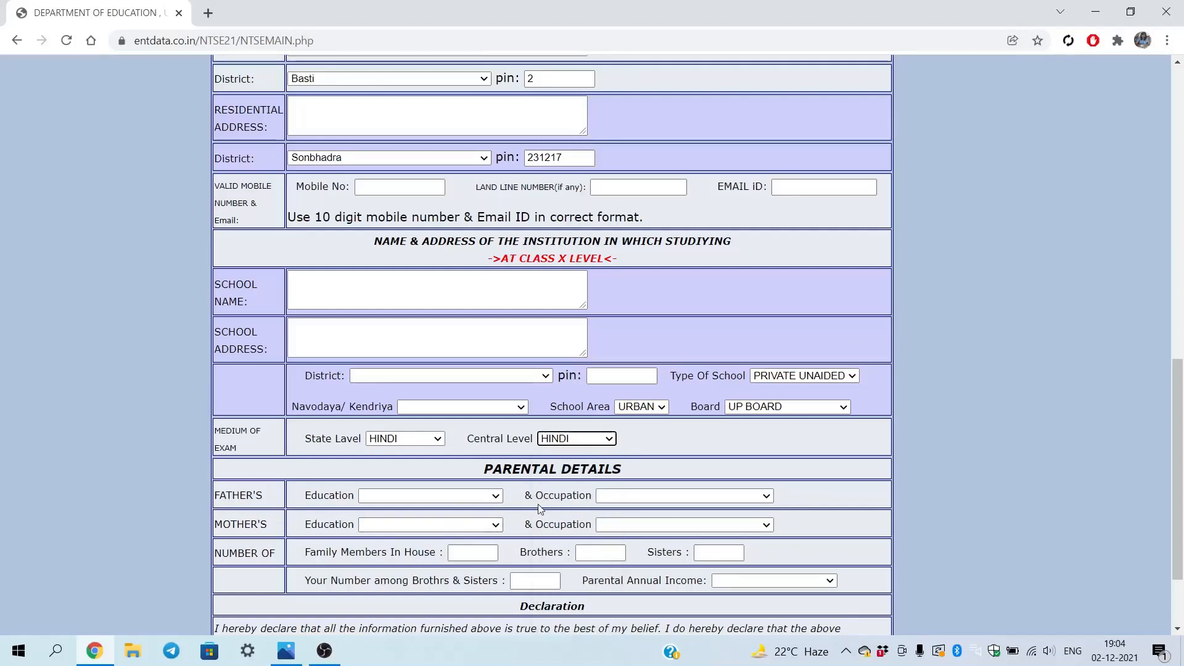
Set father's education to NO FORMAL EDUCATION and occupation to NOT EMPLOYEE
{"action": "scroll", "coordinate": [537, 509], "scroll_direction": "down", "scroll_amount": 2}
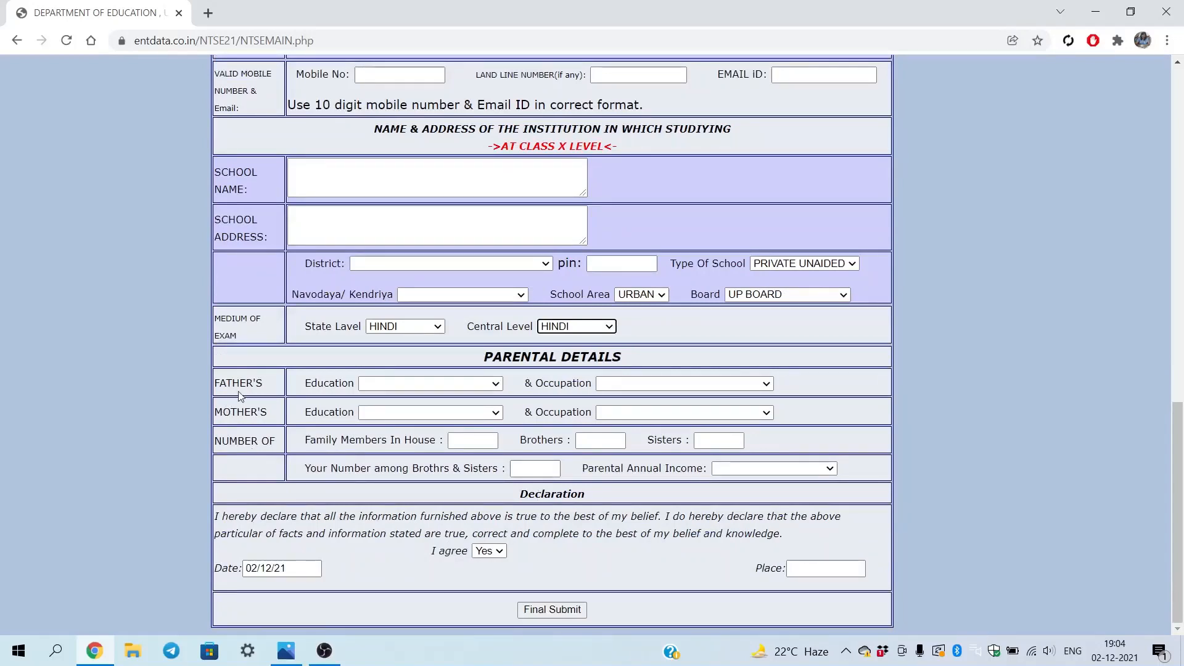
{"action": "left_click", "coordinate": [500, 387]}
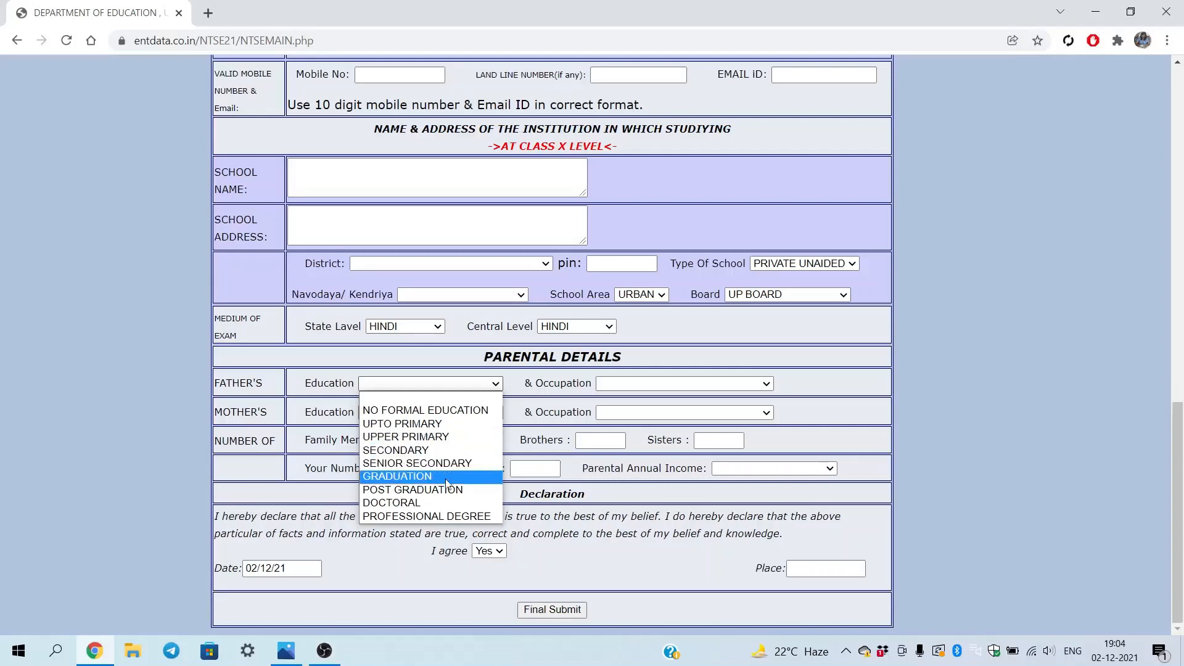
{"action": "left_click", "coordinate": [460, 413]}
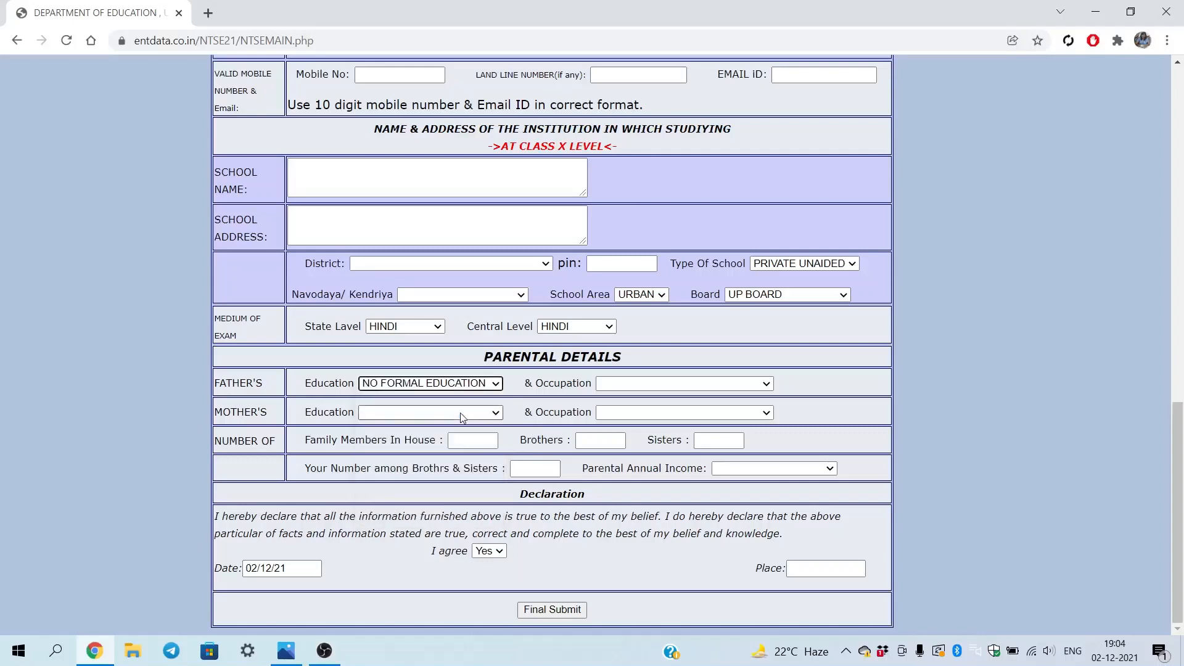
{"action": "left_click", "coordinate": [767, 385]}
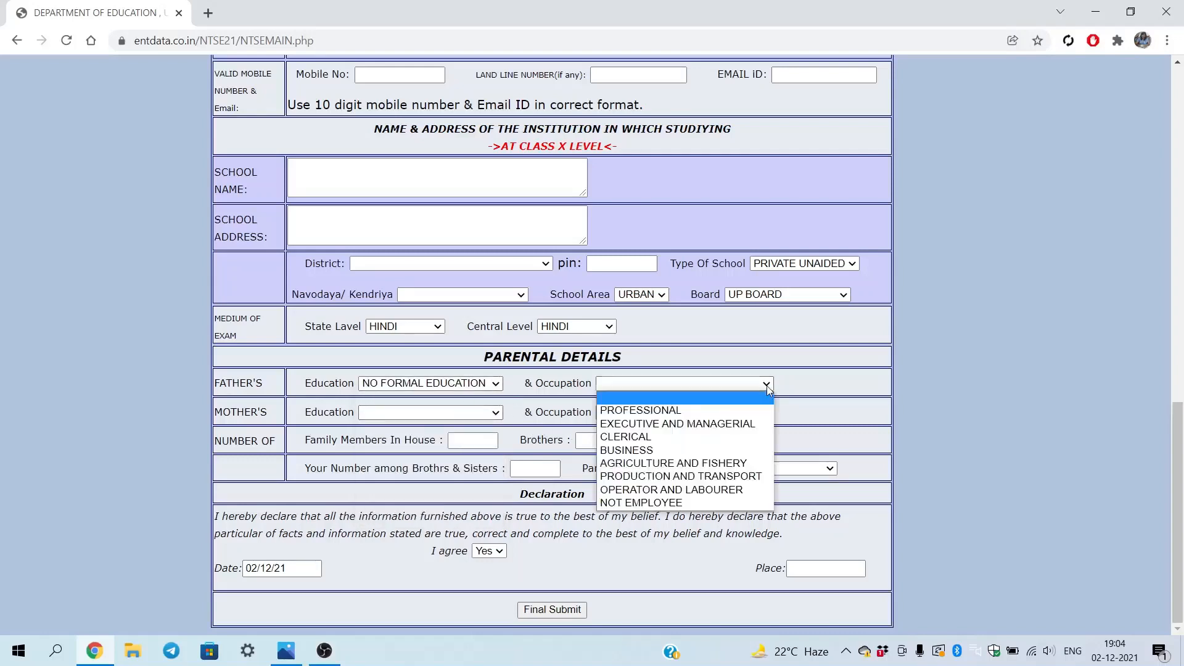
{"action": "left_click", "coordinate": [697, 412]}
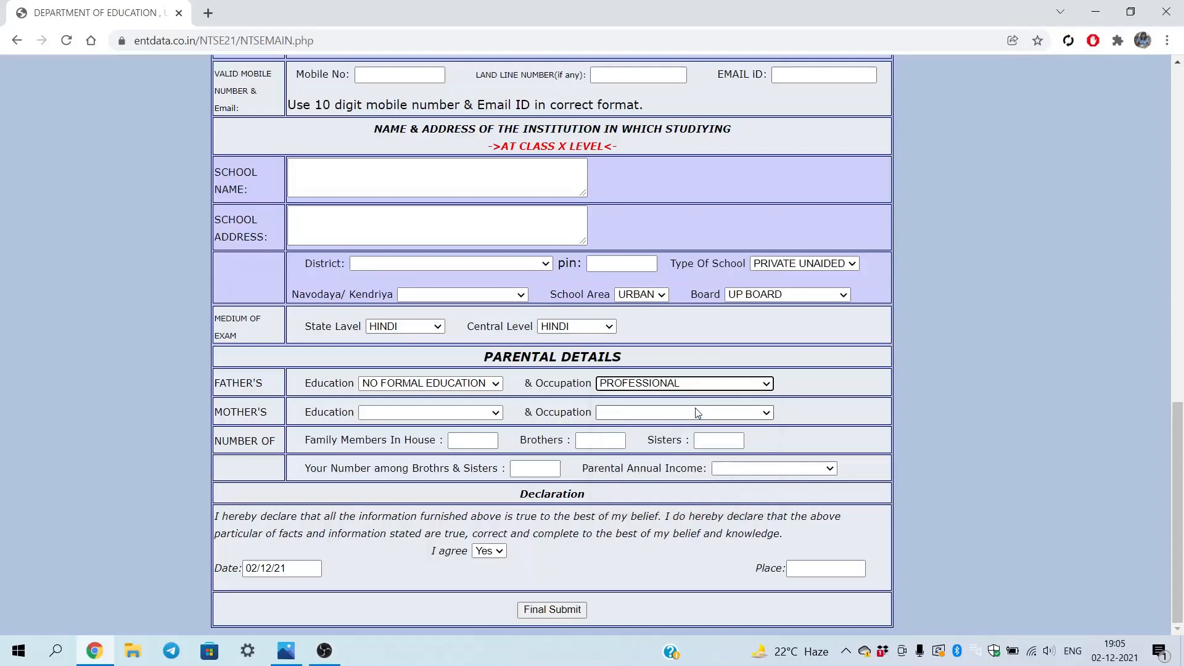
{"action": "left_click", "coordinate": [768, 386]}
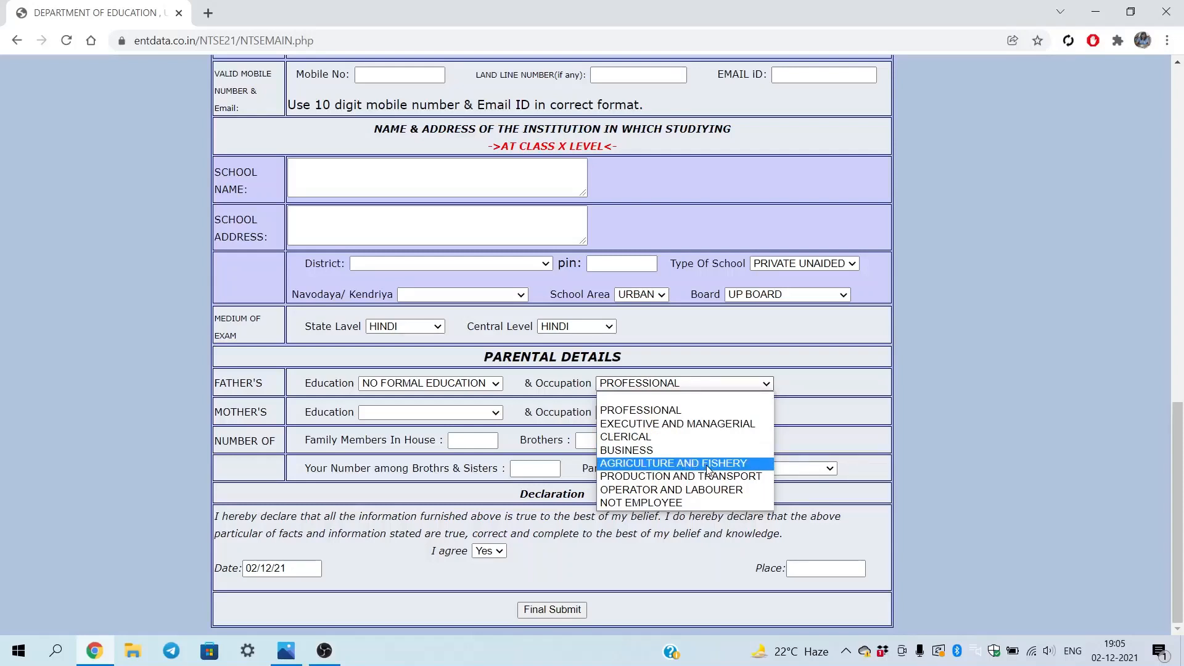
{"action": "left_click", "coordinate": [665, 503]}
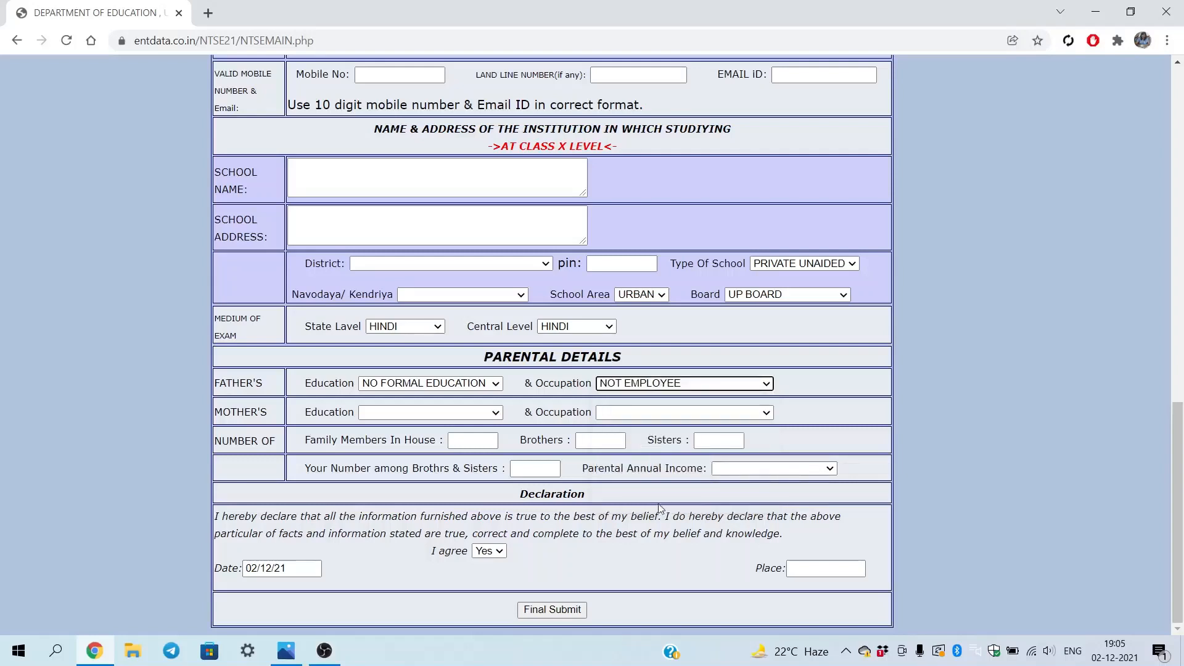
Set mother's education to UPTO PRIMARY and occupation to PROFESSIONAL
{"action": "left_click", "coordinate": [495, 413]}
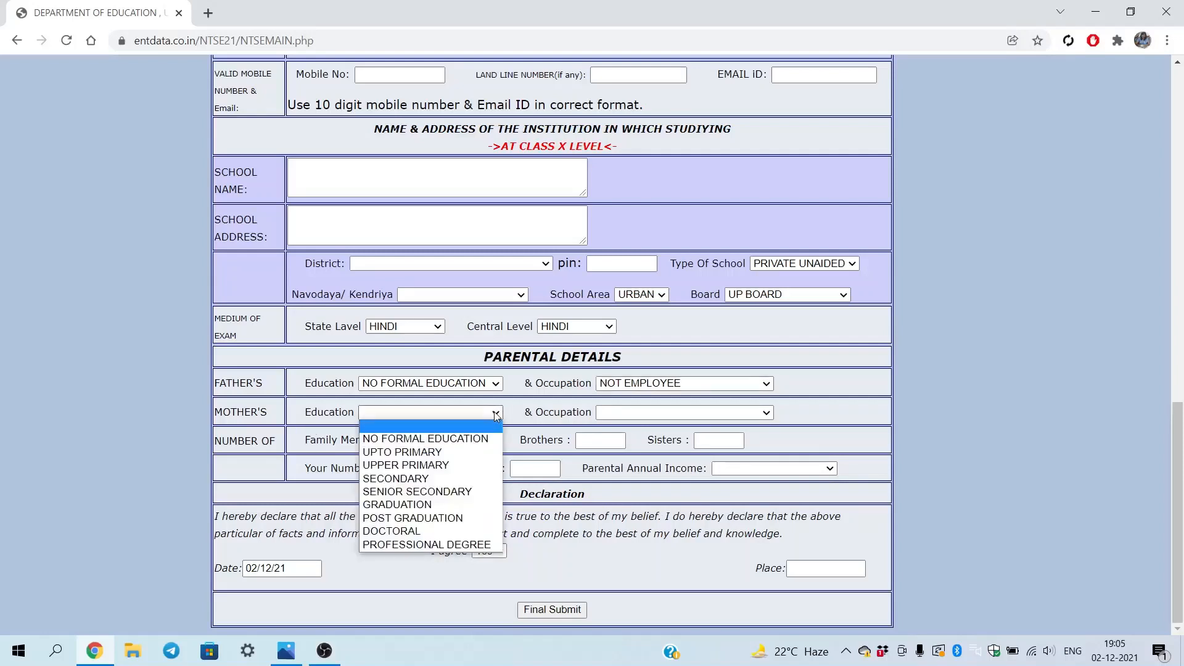
{"action": "left_click", "coordinate": [434, 454]}
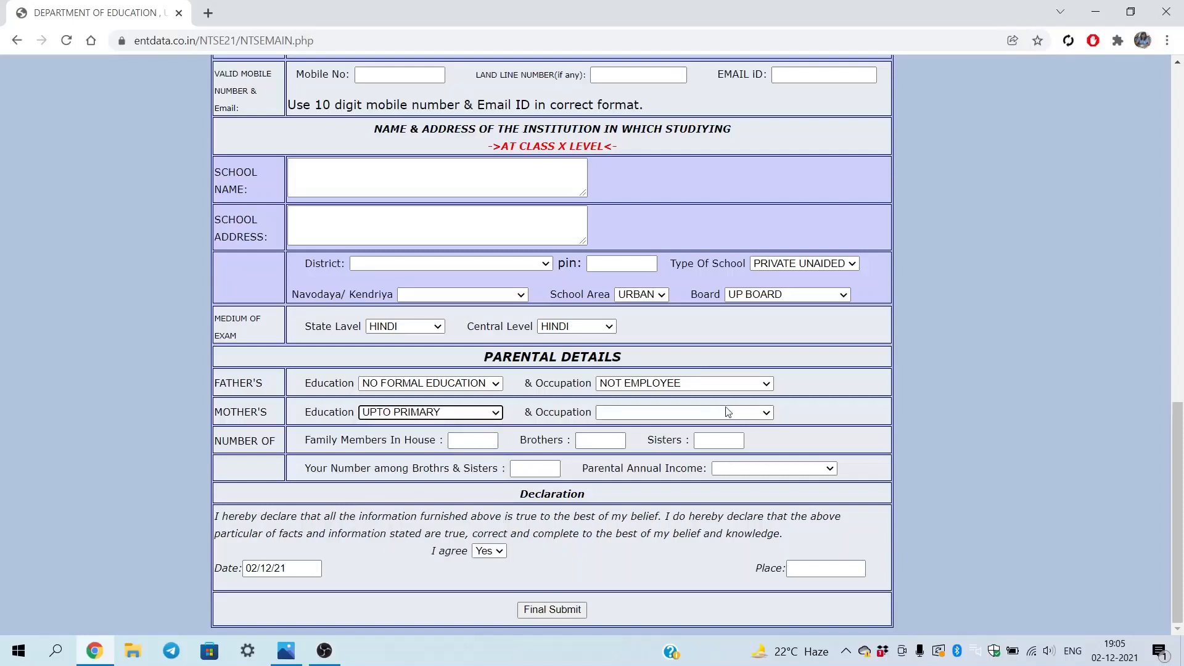
{"action": "left_click", "coordinate": [770, 412]}
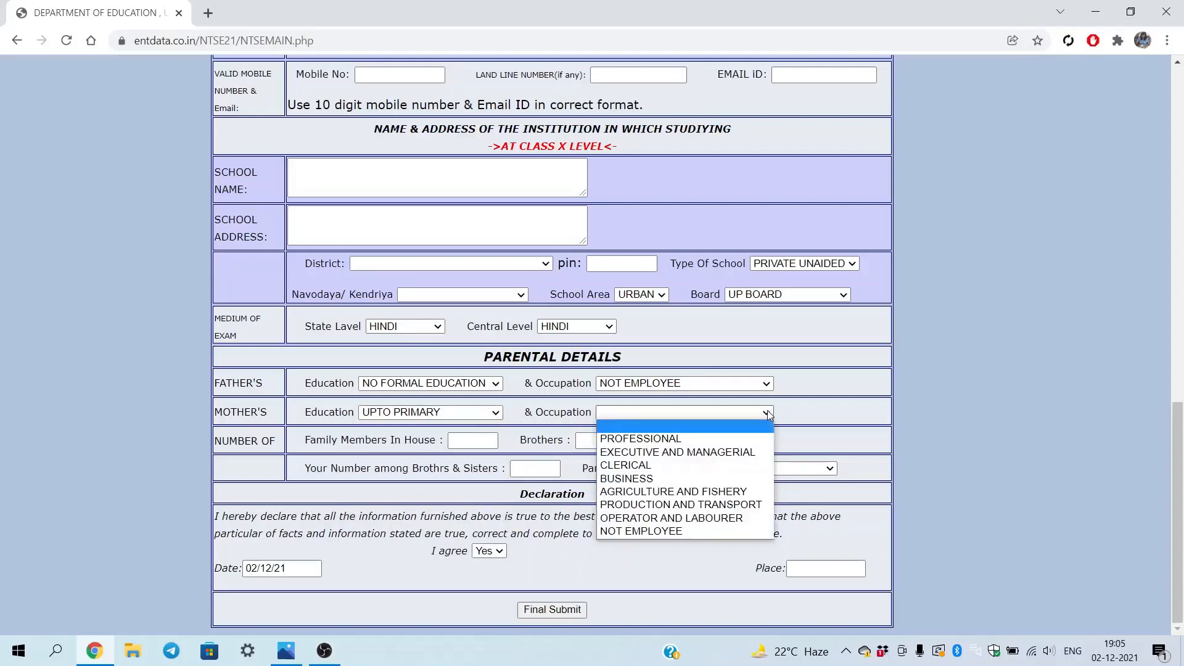
{"action": "left_click", "coordinate": [683, 446]}
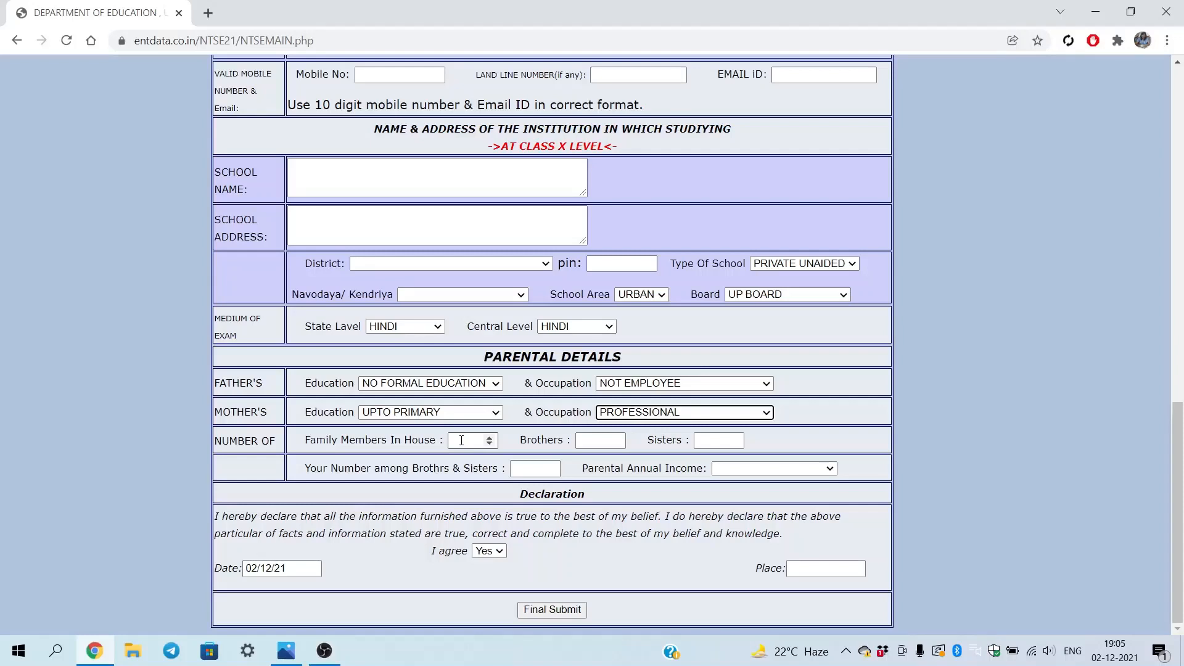
Enter 5 family members in the house, 2 brothers and 1 sister
{"action": "left_click", "coordinate": [458, 444]}
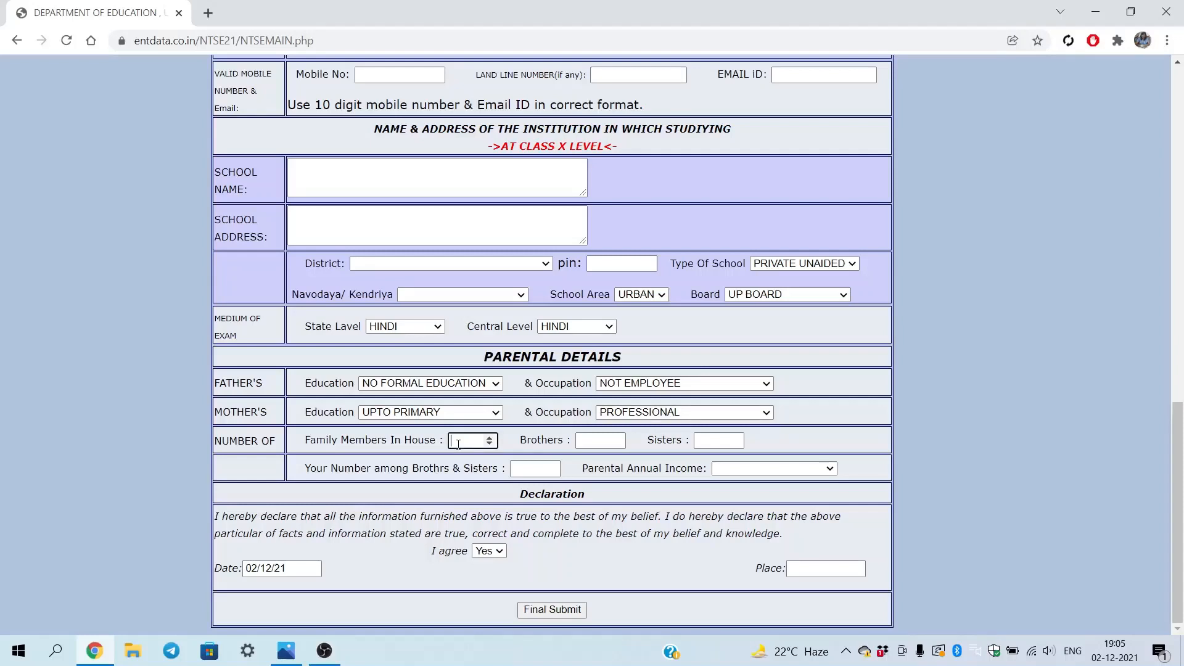
{"action": "type", "text": "5"}
{"action": "left_click", "coordinate": [594, 442]}
{"action": "type", "text": "2"}
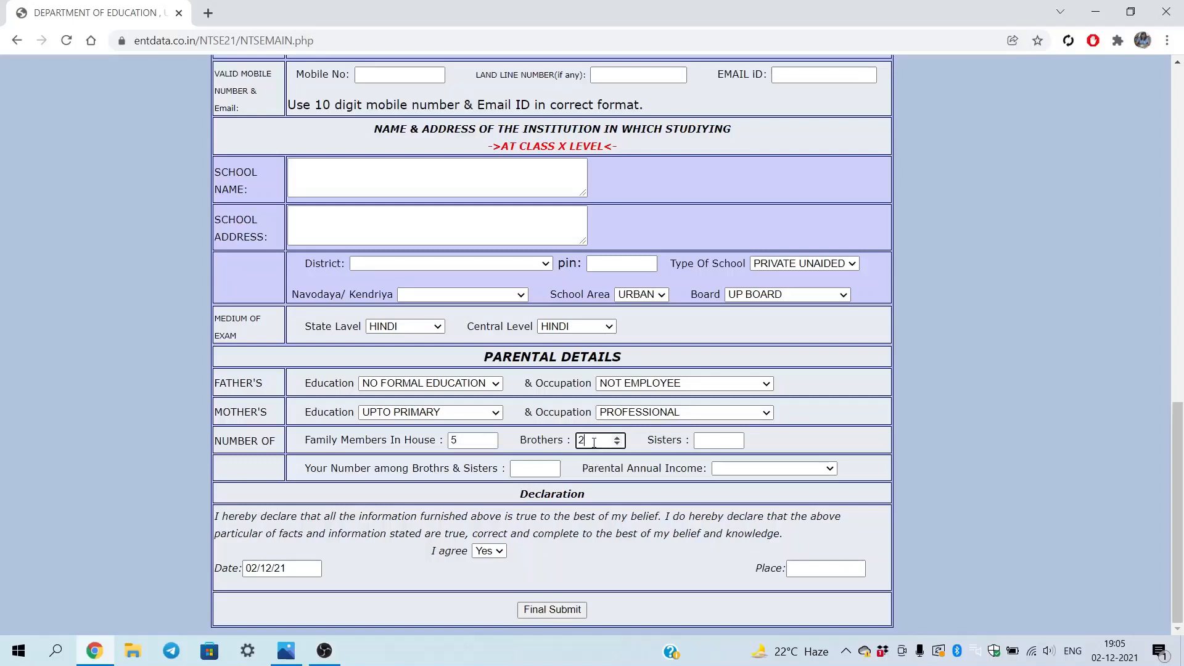
{"action": "left_click", "coordinate": [713, 441]}
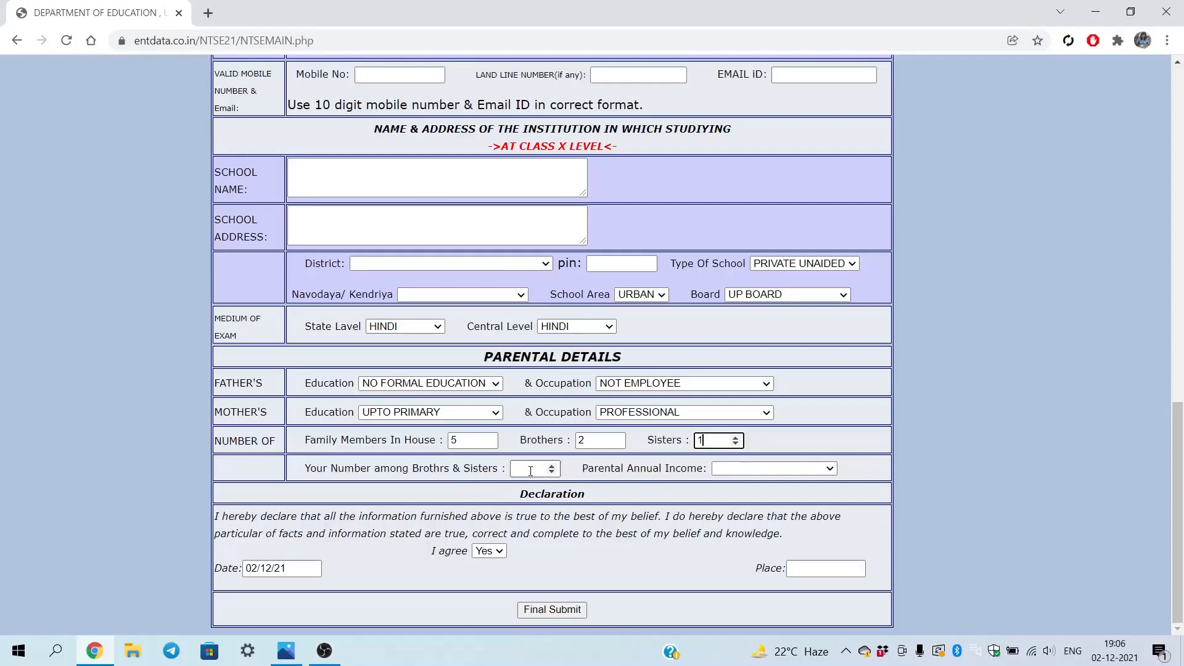
Set sibling position to 2 and parental annual income to 200,001 TO 300,000, then fill the declaration date and place
{"action": "left_click", "coordinate": [531, 470]}
{"action": "type", "text": "2"}
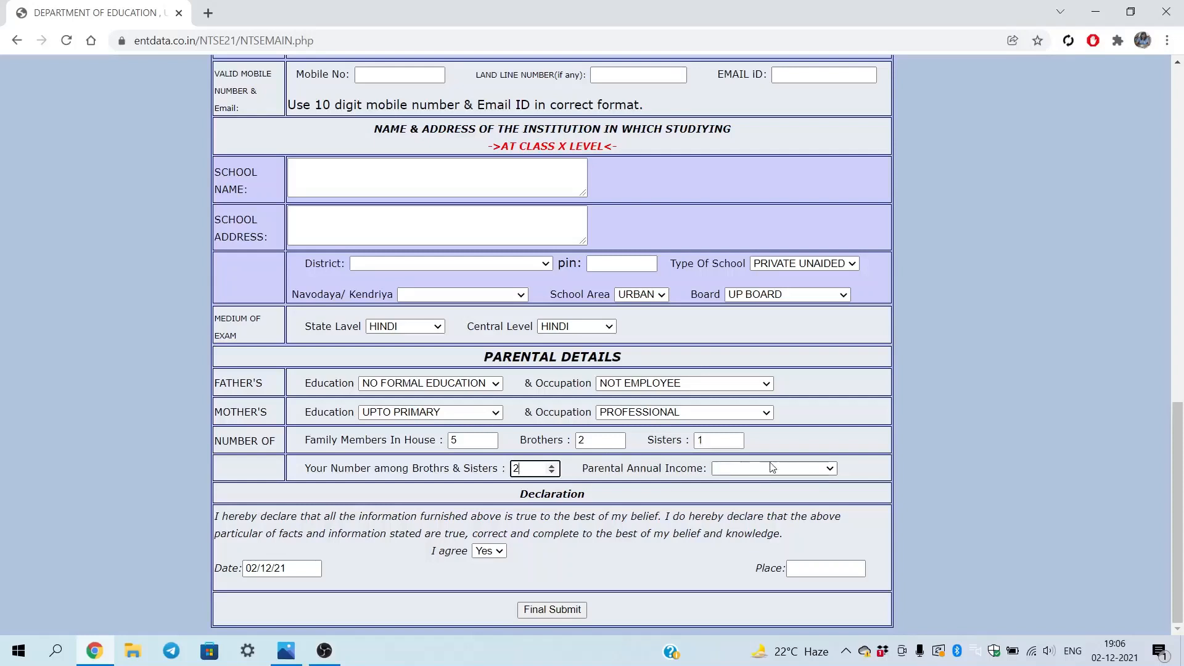
{"action": "left_click", "coordinate": [832, 470]}
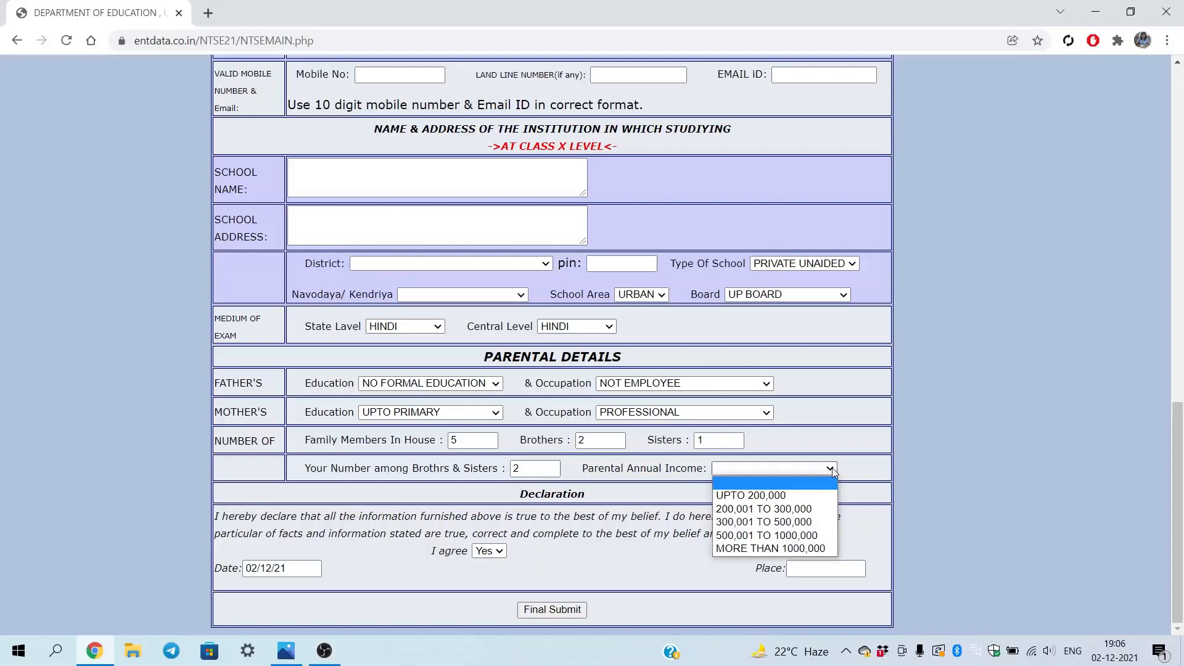
{"action": "left_click", "coordinate": [798, 510]}
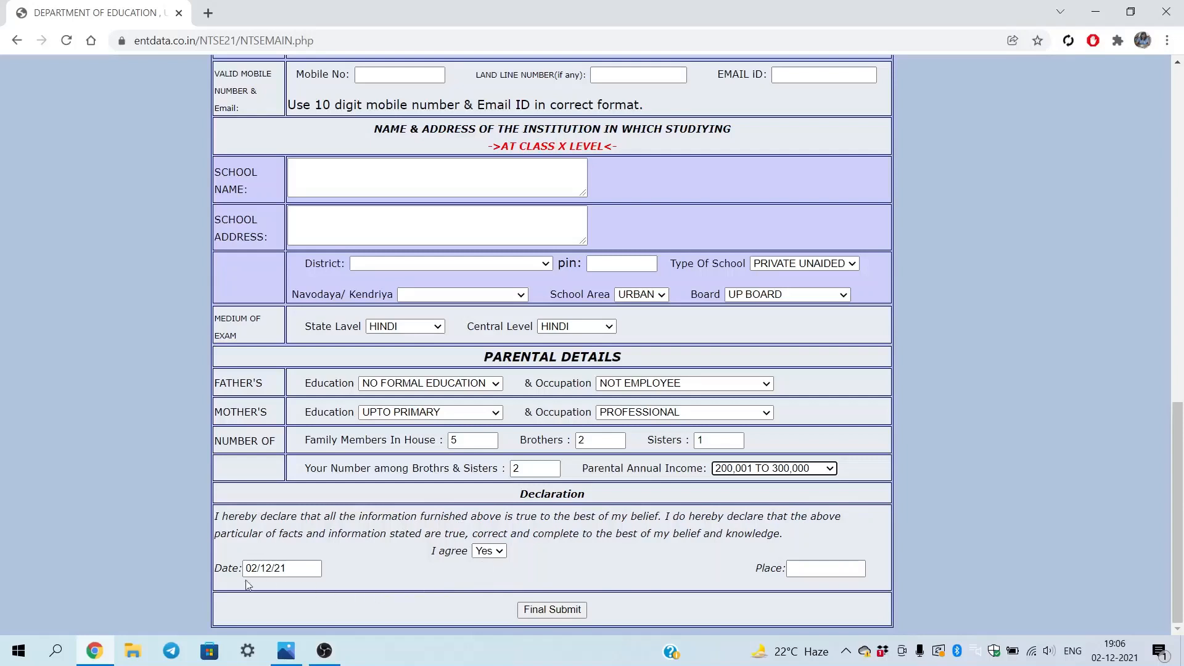
{"action": "left_click", "coordinate": [290, 574]}
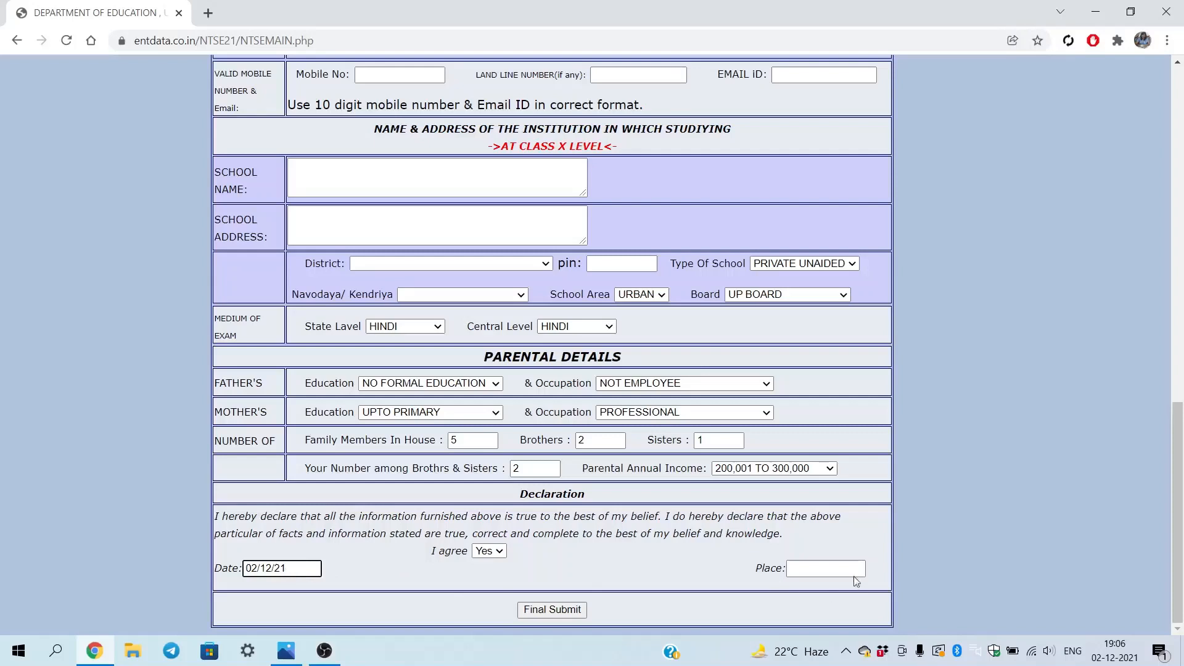
{"action": "left_click", "coordinate": [829, 569]}
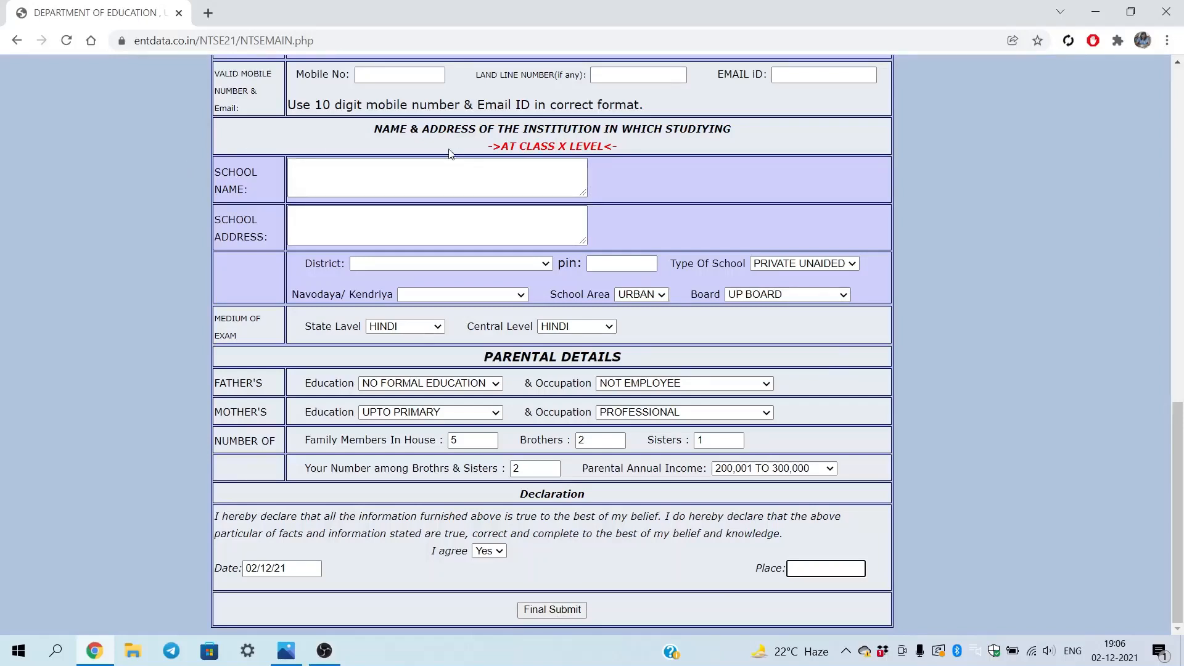
Try the School Certificate download with no Registration ID, dismiss the compulsory-data alert, and return to the step page
{"action": "left_click", "coordinate": [19, 41]}
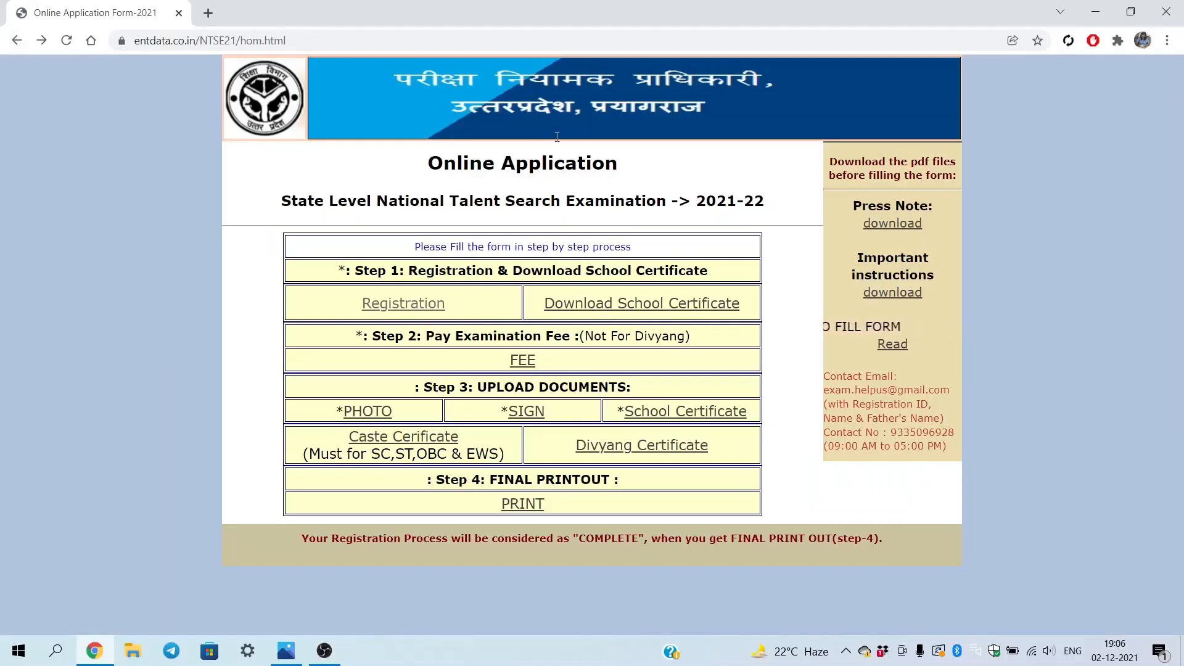
{"action": "left_click", "coordinate": [678, 309]}
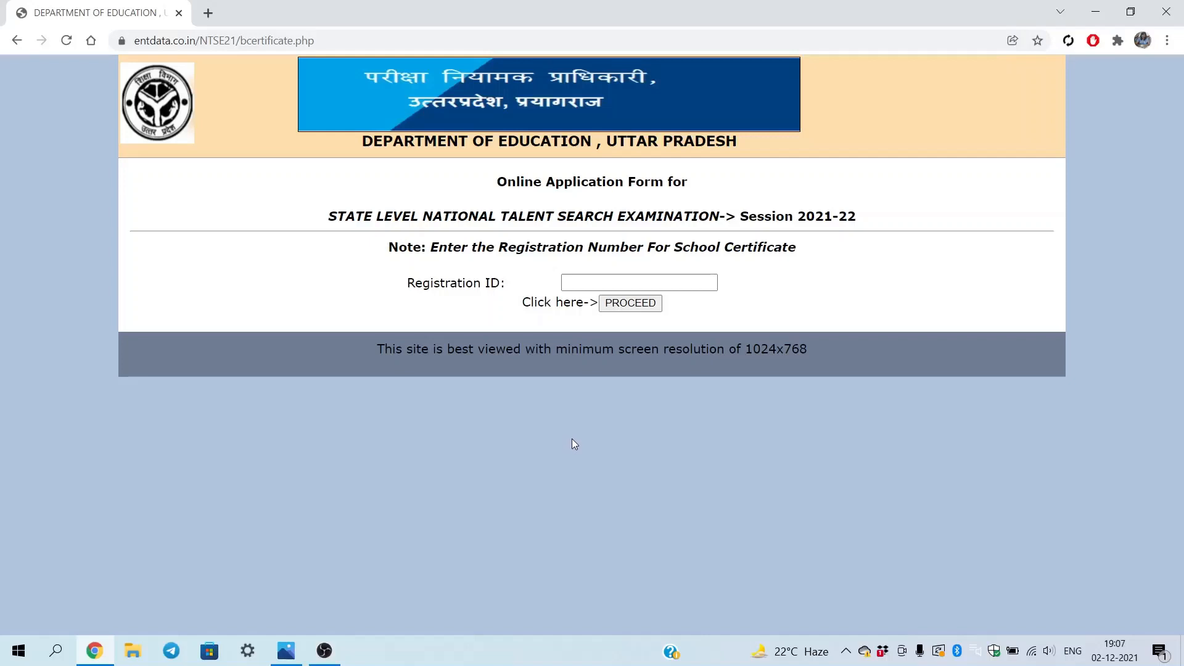
{"action": "left_click", "coordinate": [581, 283]}
{"action": "left_click", "coordinate": [623, 305]}
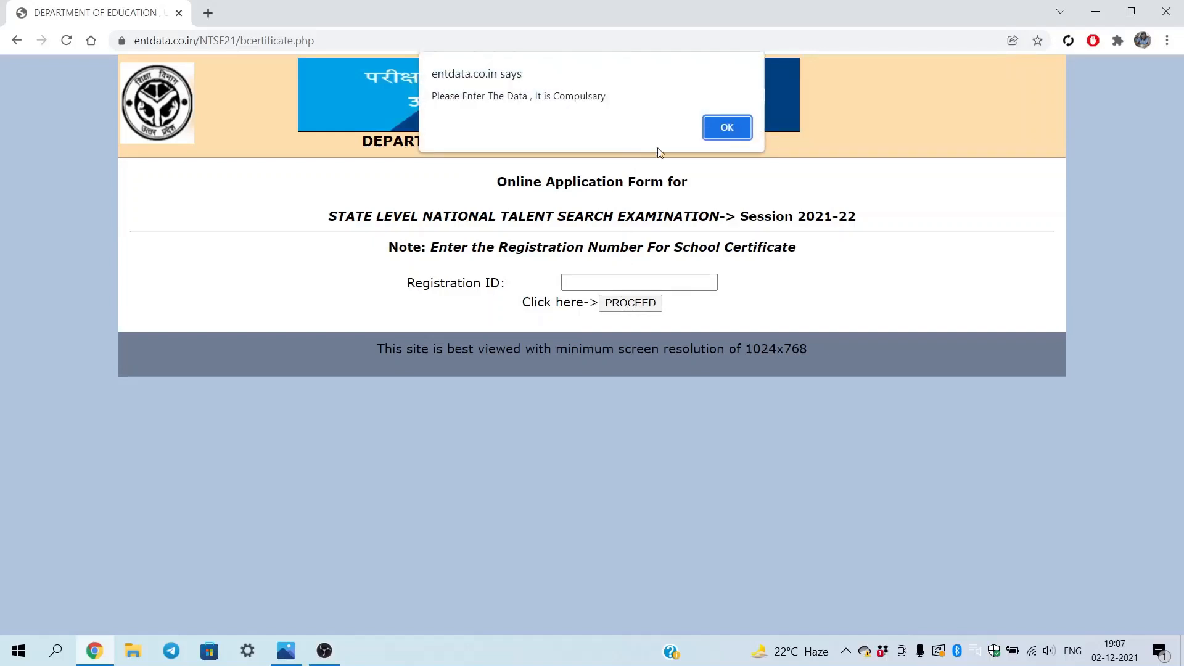
{"action": "left_click", "coordinate": [724, 129]}
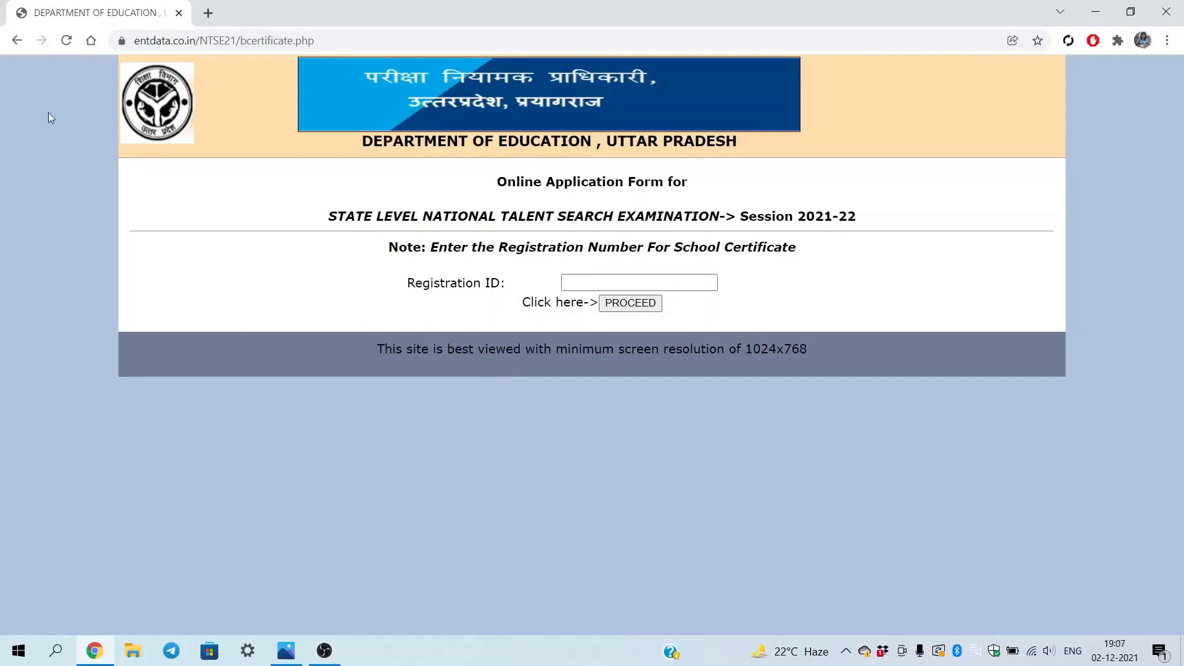
{"action": "left_click", "coordinate": [16, 39]}
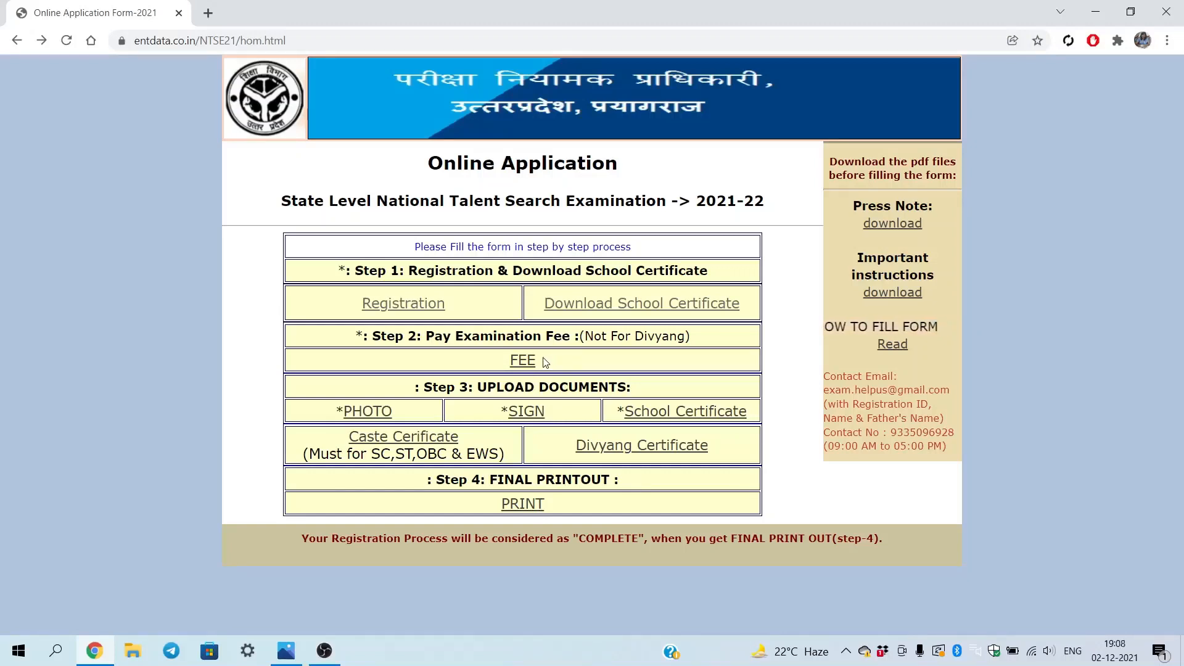
{"action": "left_click", "coordinate": [369, 411]}
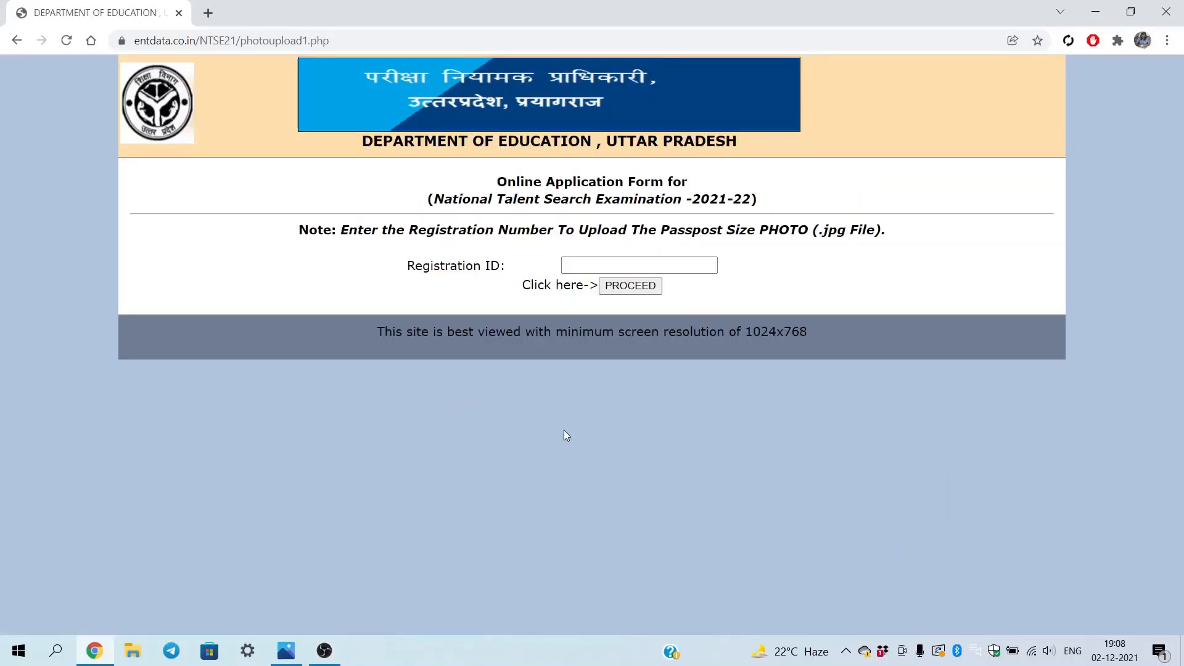
{"action": "left_click", "coordinate": [17, 42]}
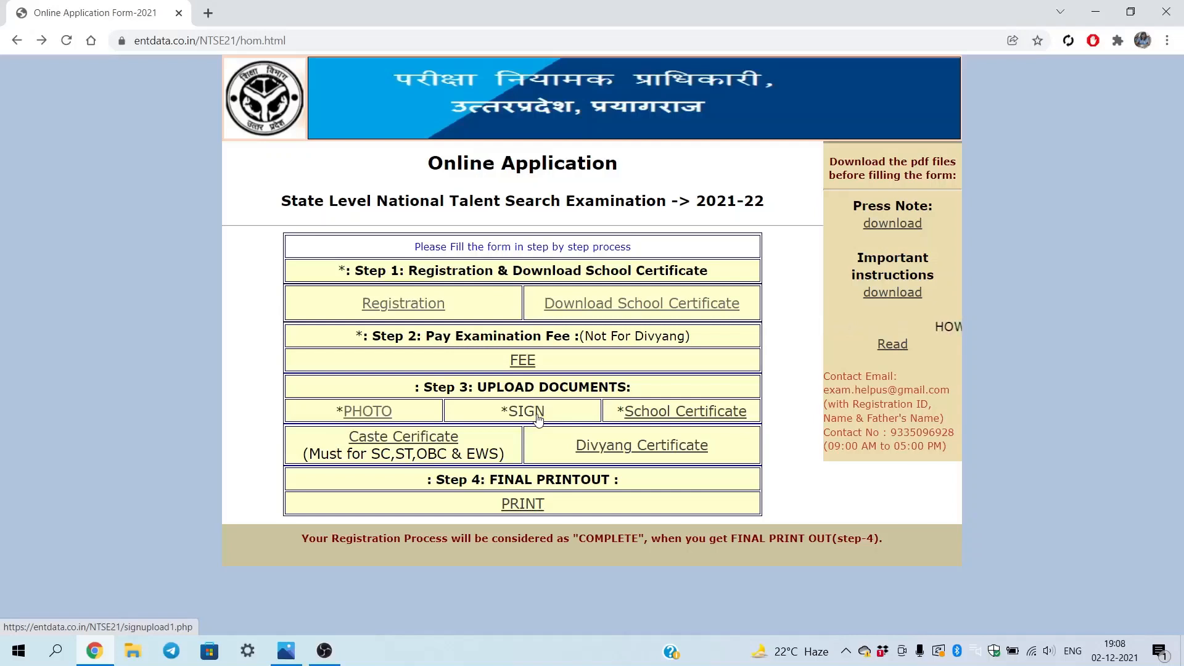
{"action": "left_click", "coordinate": [539, 419]}
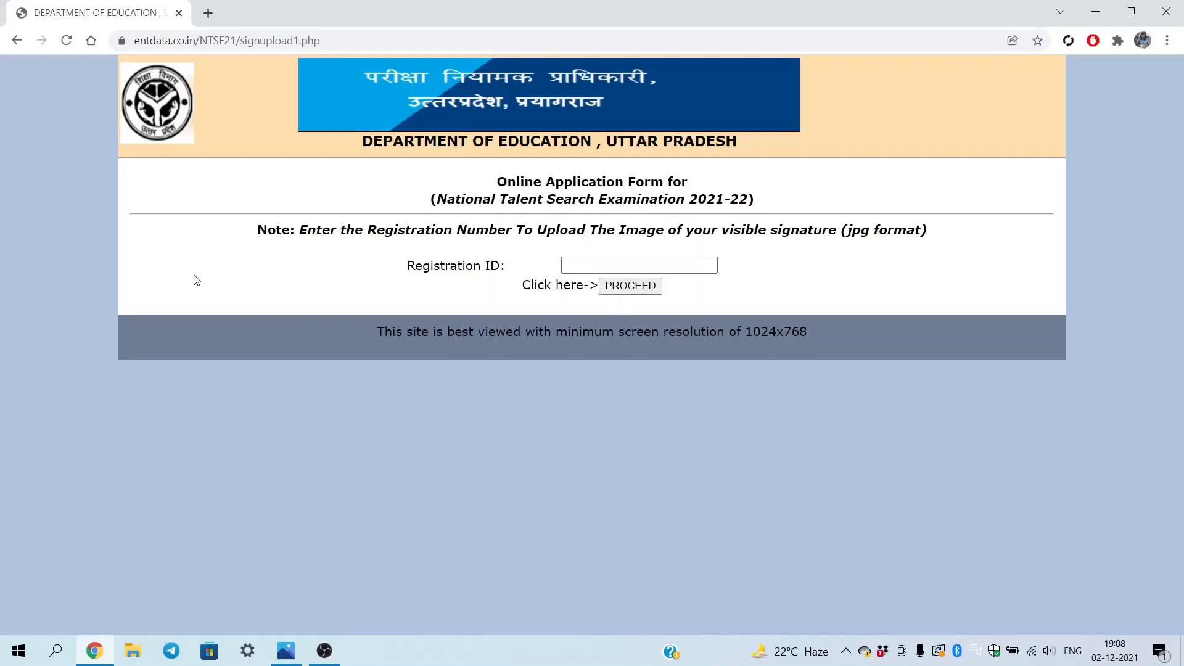
{"action": "left_click", "coordinate": [16, 39]}
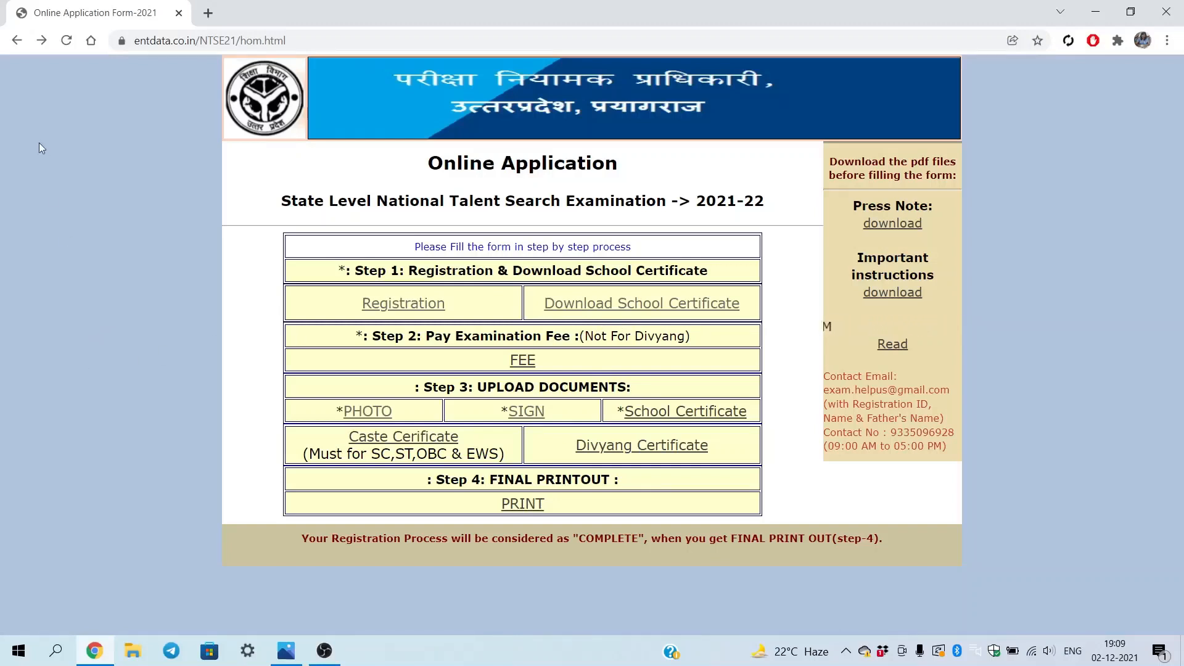
Go back through instructions2.php and instructions1.php to the entdata.co.in welcome page
{"action": "left_click", "coordinate": [18, 47]}
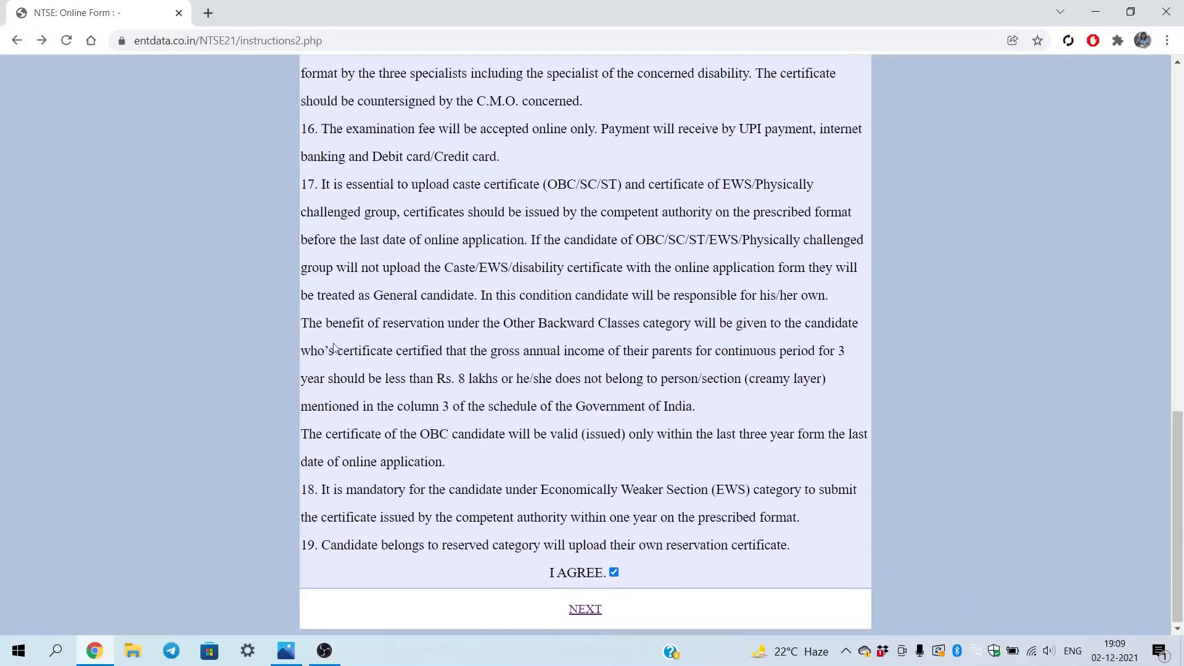
{"action": "scroll", "coordinate": [471, 262], "scroll_direction": "up", "scroll_amount": 6}
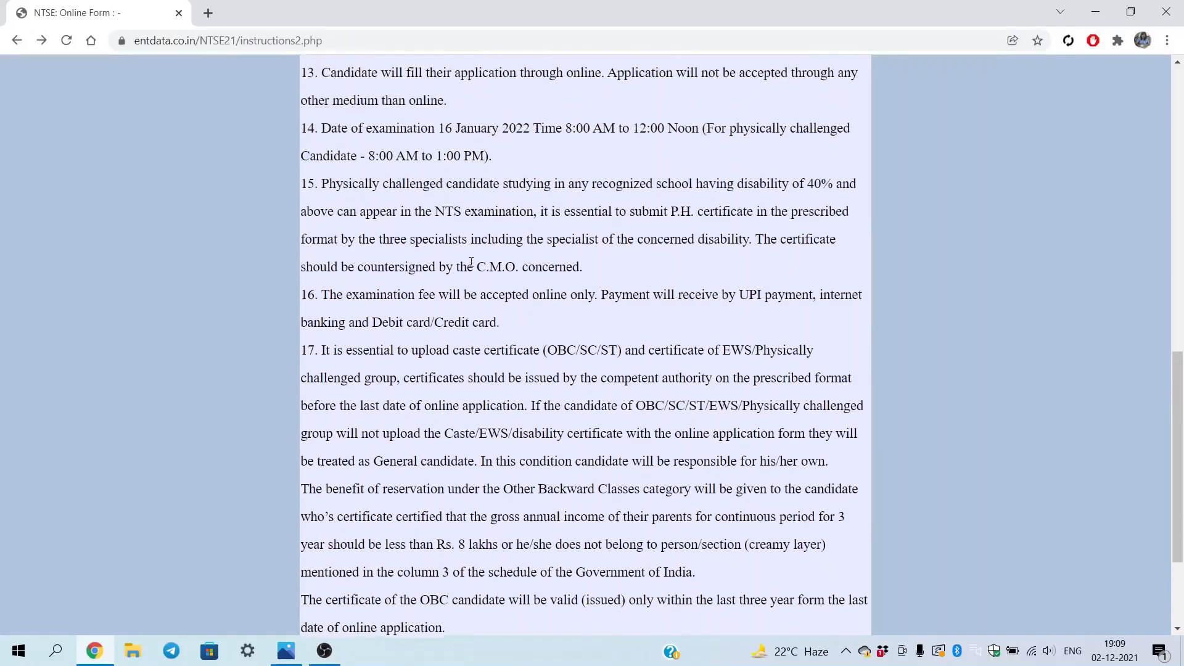
{"action": "scroll", "coordinate": [471, 262], "scroll_direction": "up", "scroll_amount": 7}
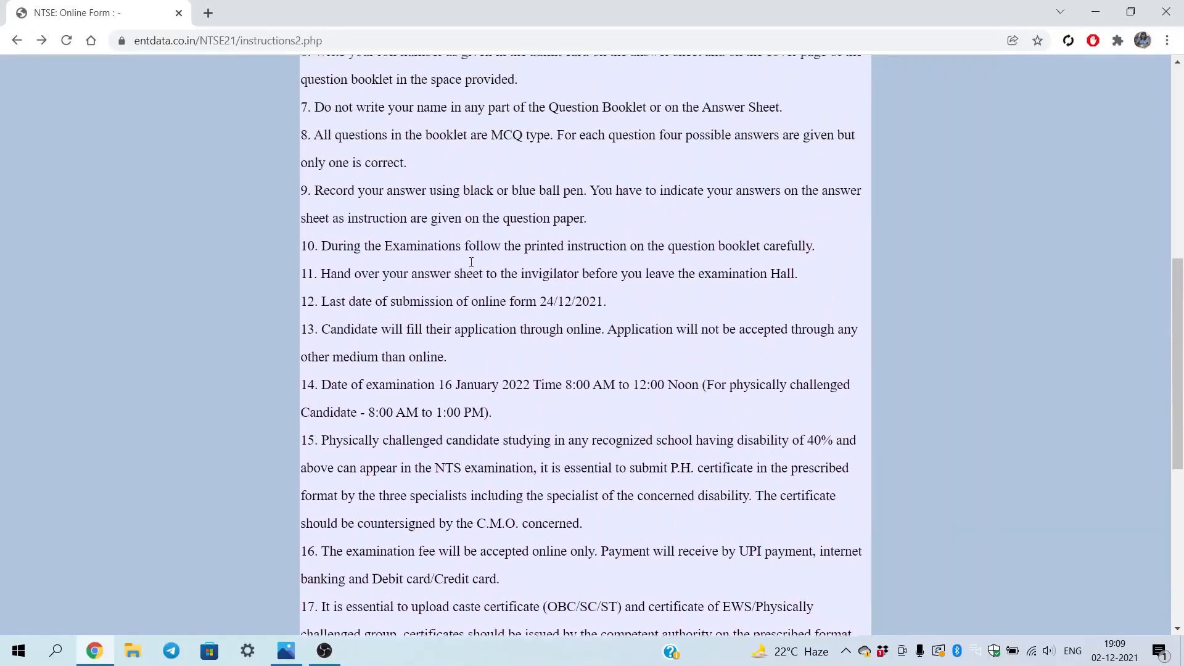
{"action": "scroll", "coordinate": [470, 261], "scroll_direction": "up", "scroll_amount": 2}
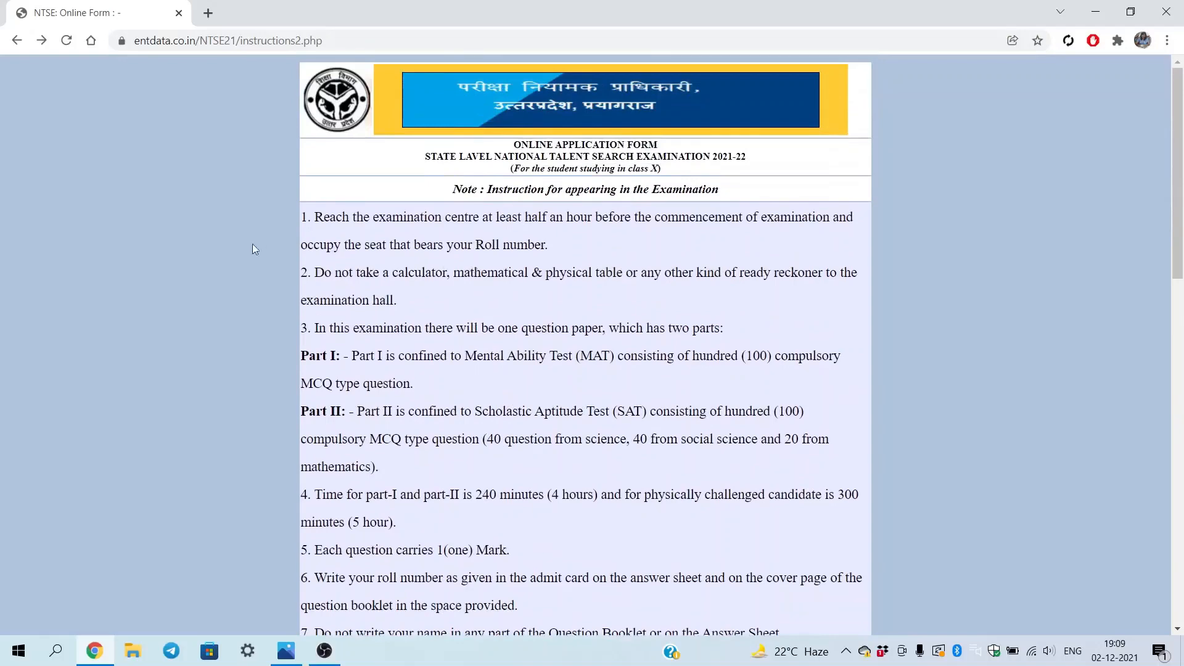
{"action": "left_click", "coordinate": [17, 42]}
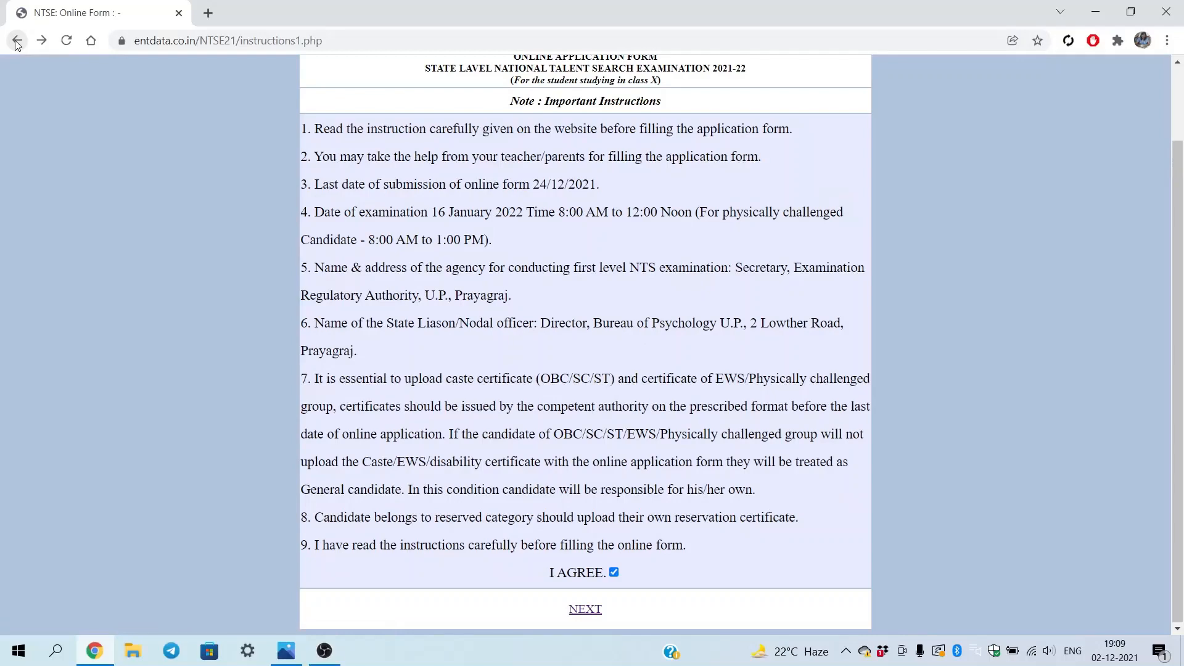
{"action": "scroll", "coordinate": [563, 266], "scroll_direction": "up", "scroll_amount": 2}
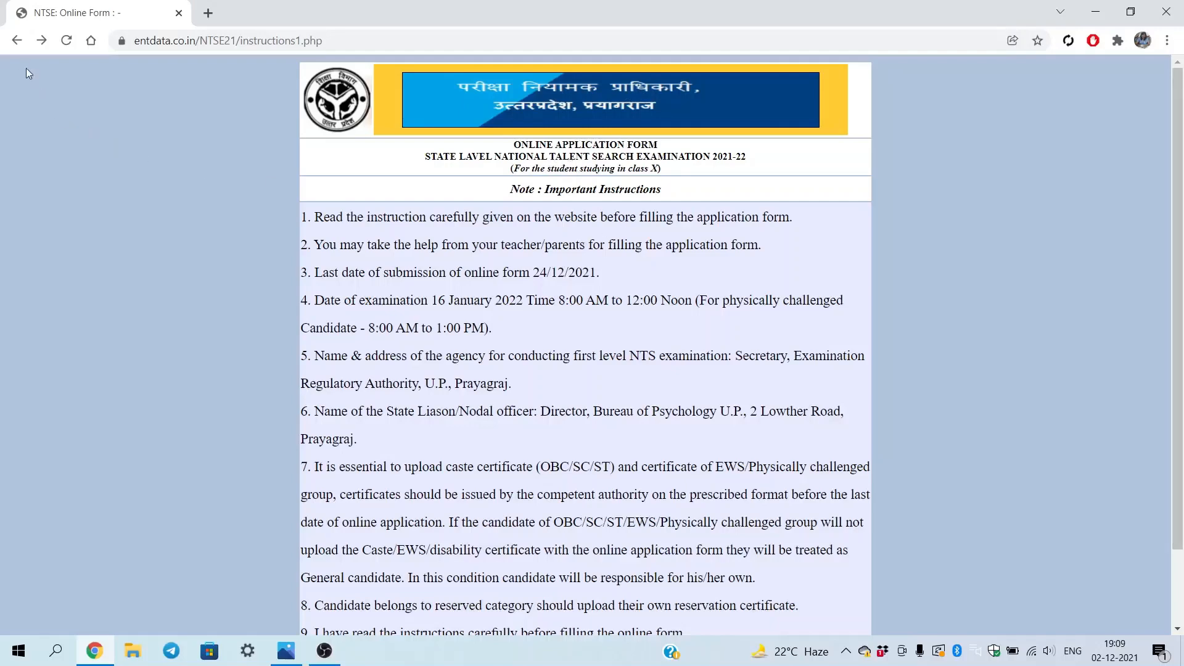
{"action": "left_click", "coordinate": [18, 46]}
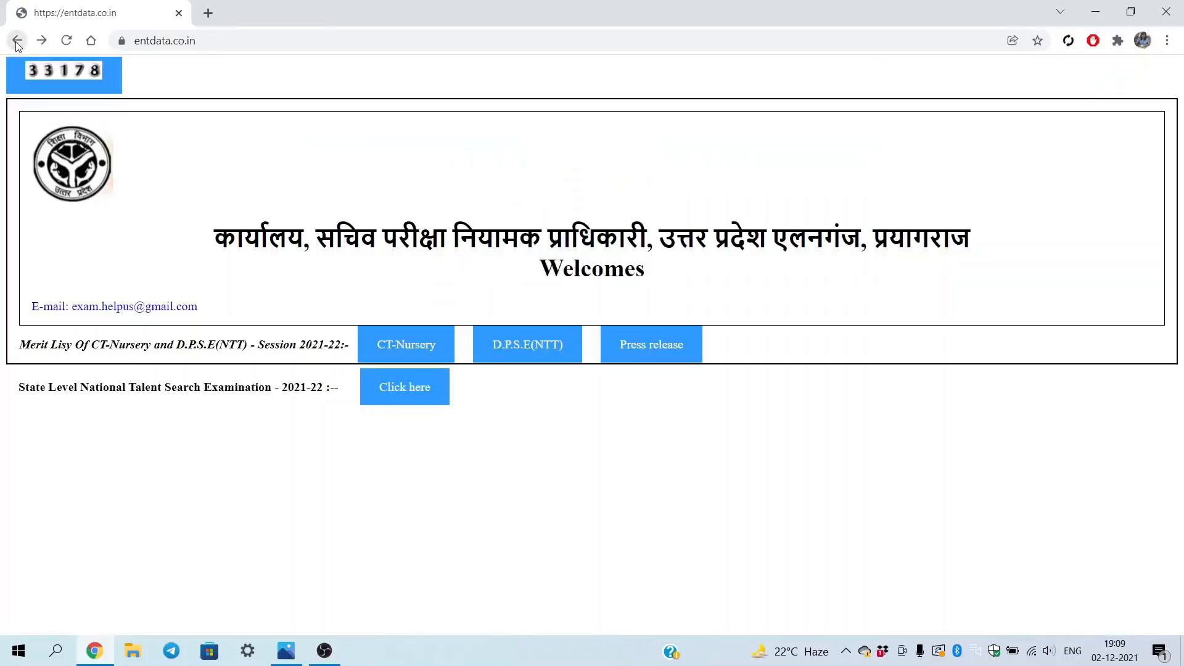